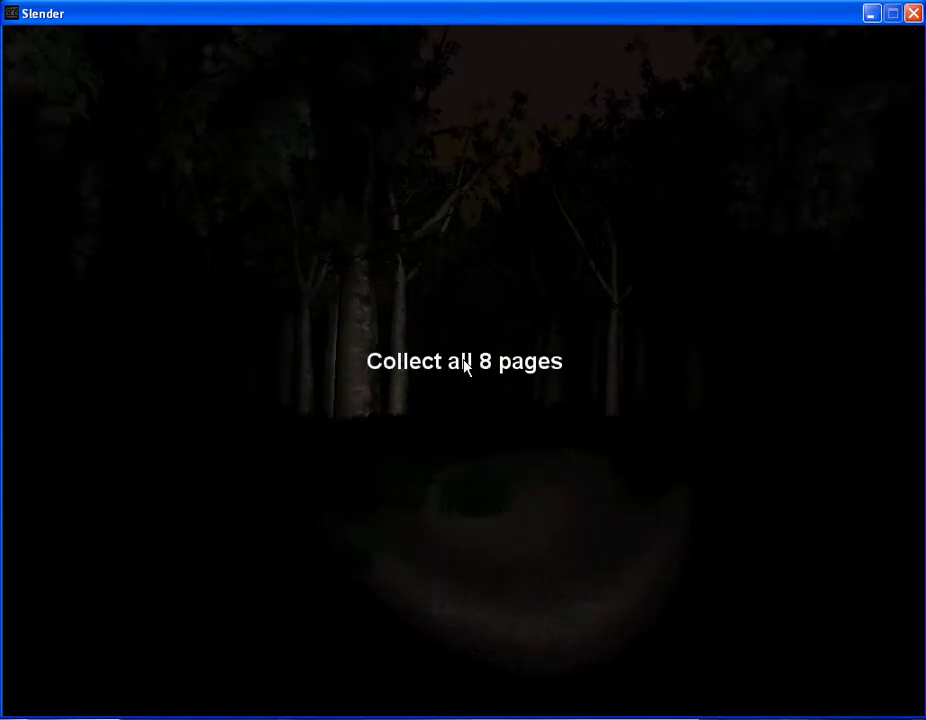
- Walk forward into the dark forest toward the birch trees
key("w")
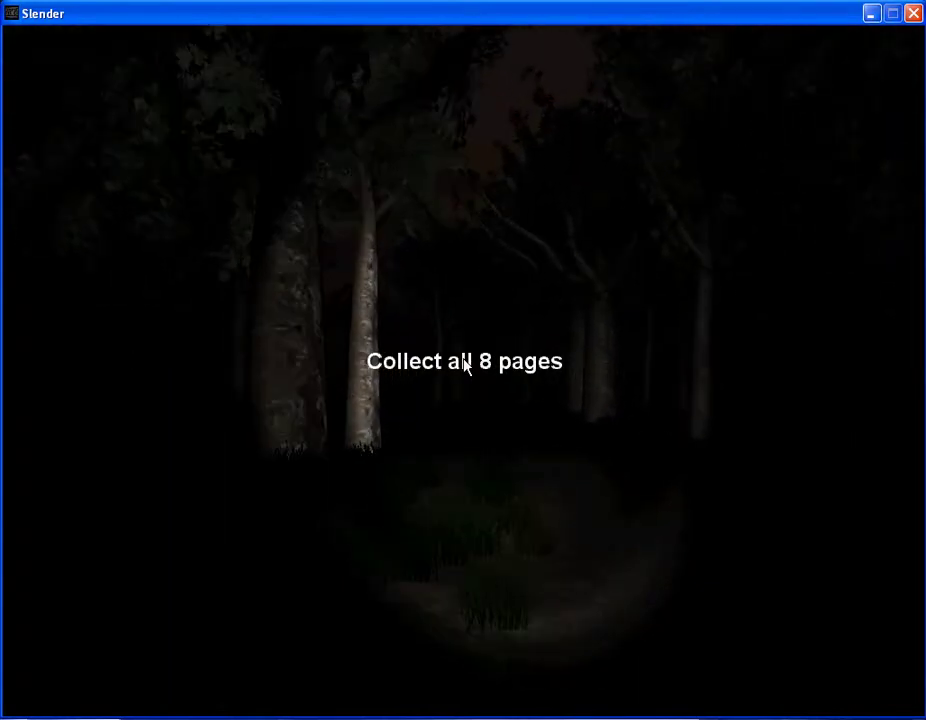
key("w")
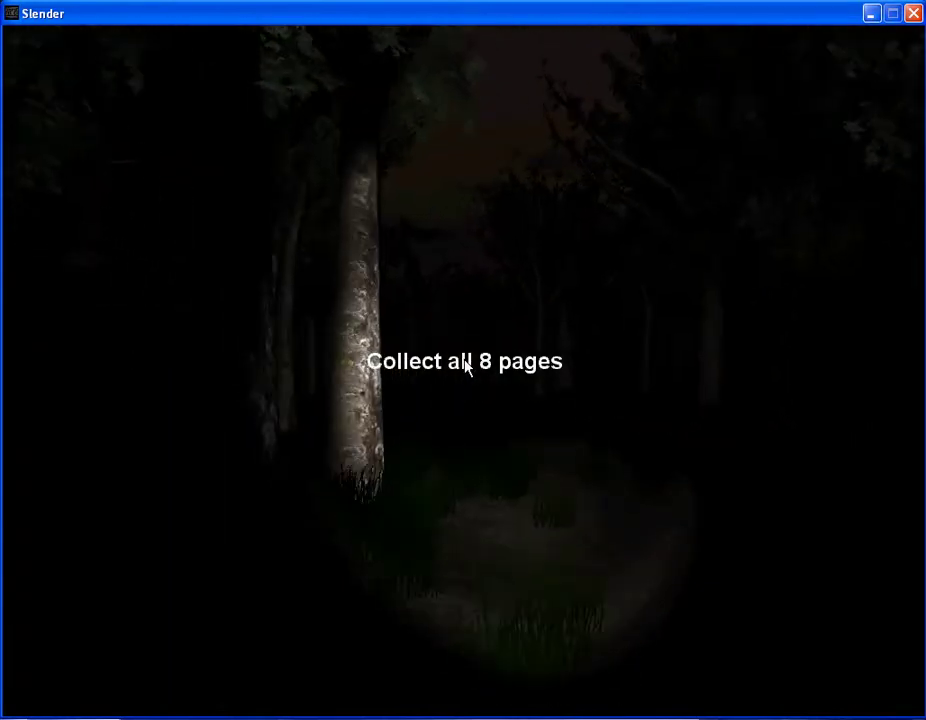
key("w")
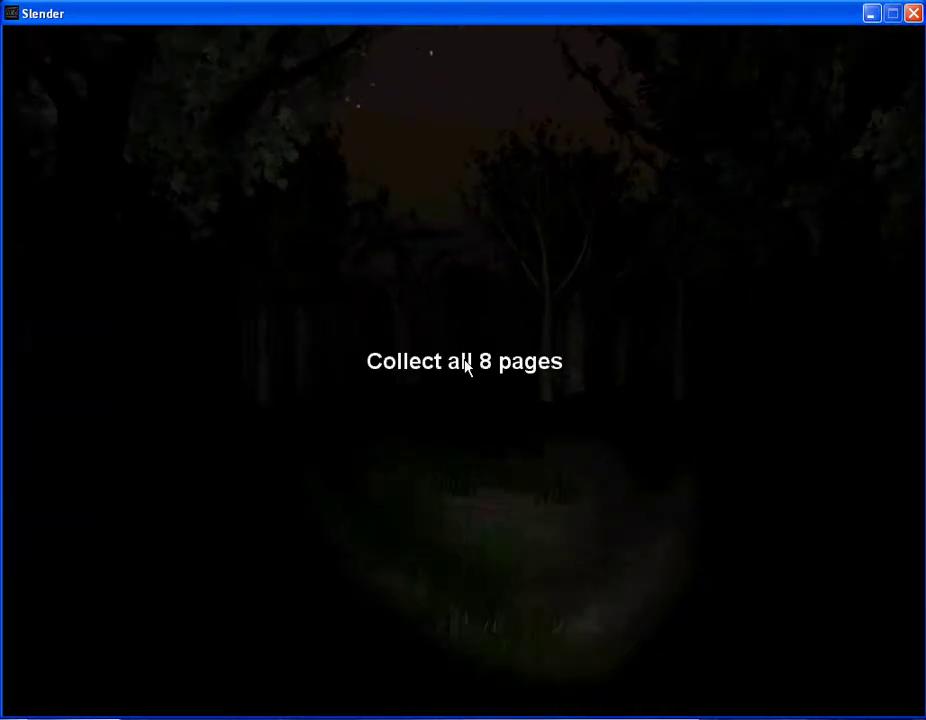
- Walk past the birch tree and right up to the large forked tree trunk
key("w")
key("w")
key("w")
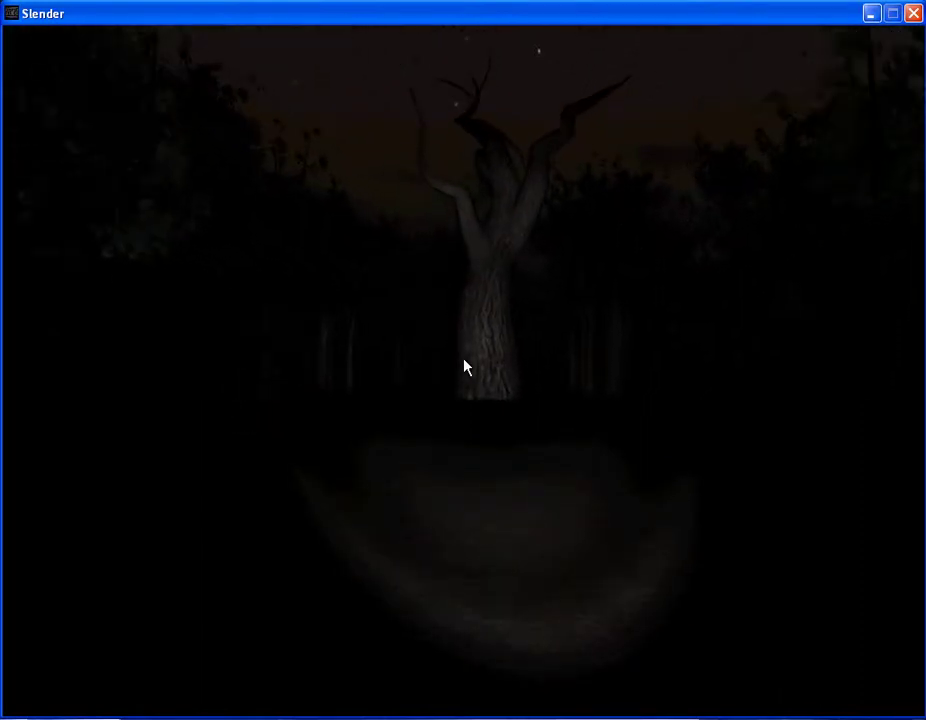
key("w")
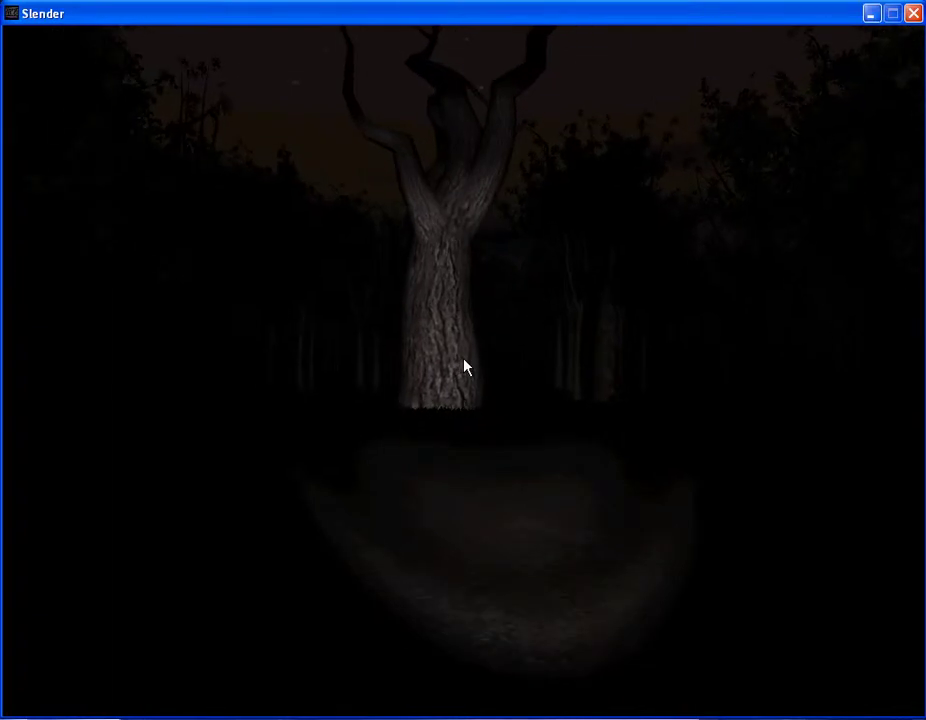
key("w")
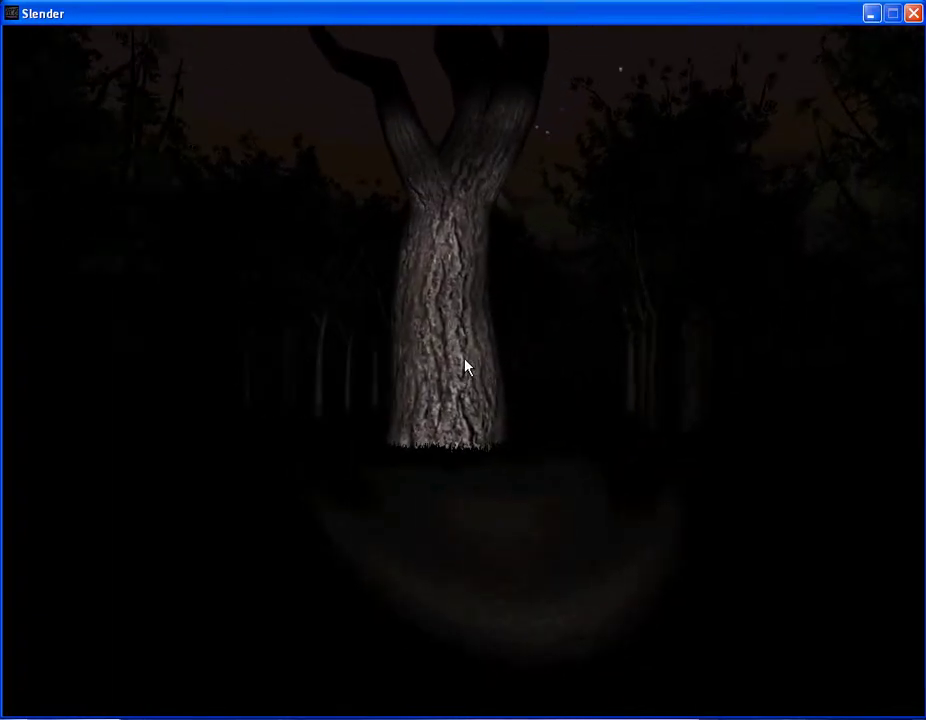
key("w")
key("w")
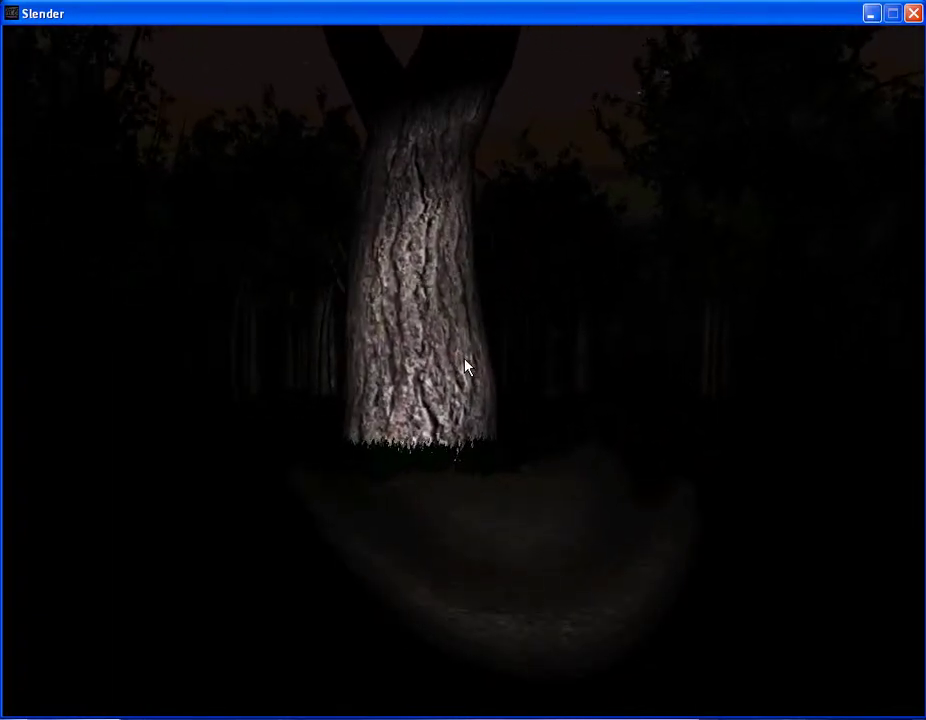
key("w")
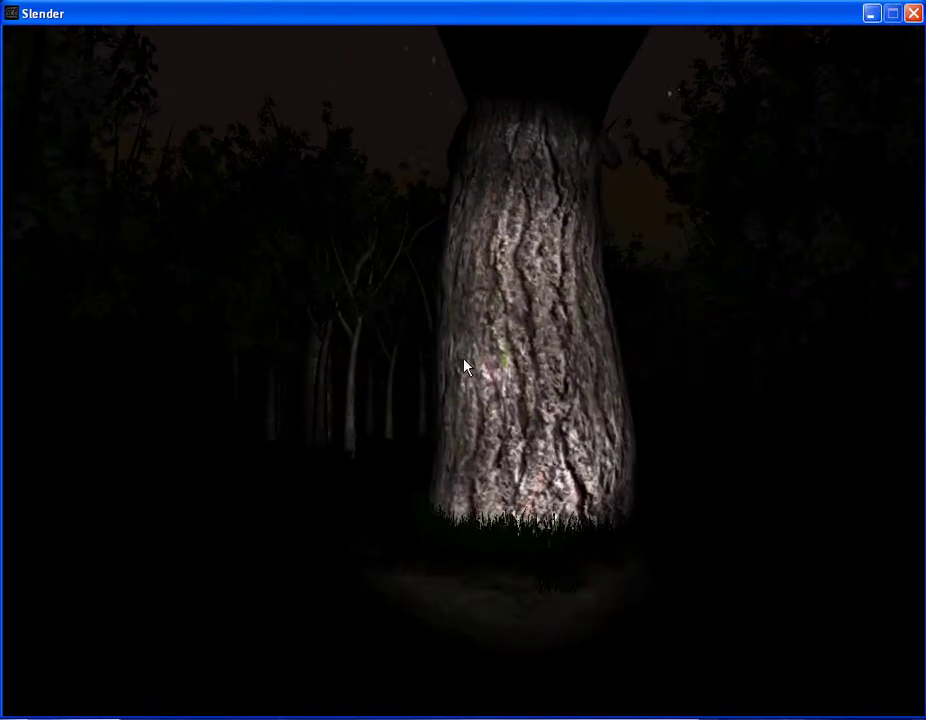
key("w")
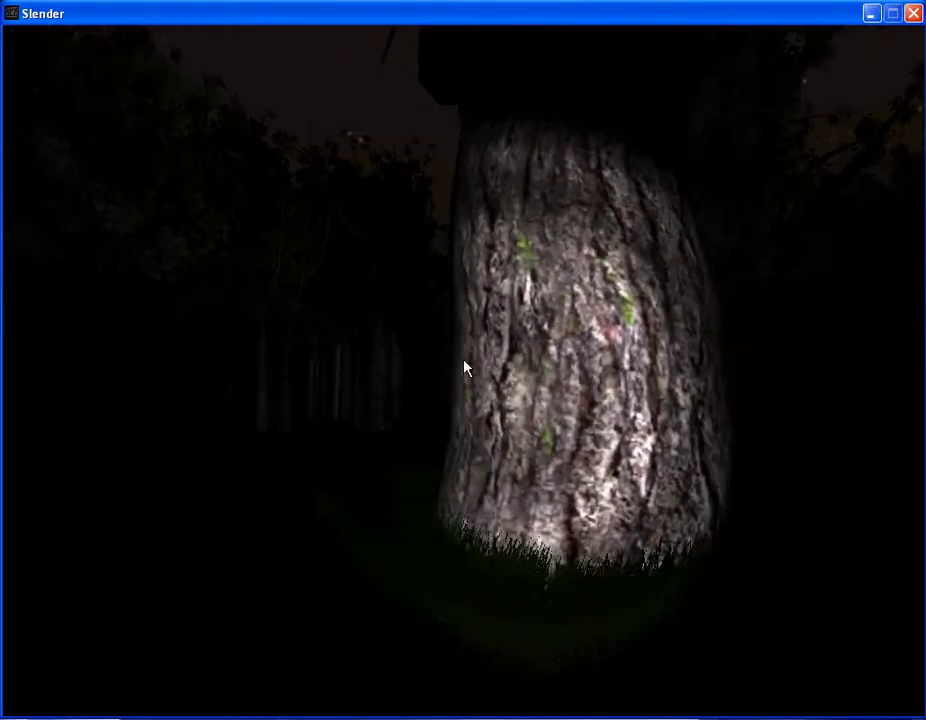
- Circle around the trunk and approach the nearby tree with the pinned page
key("a")
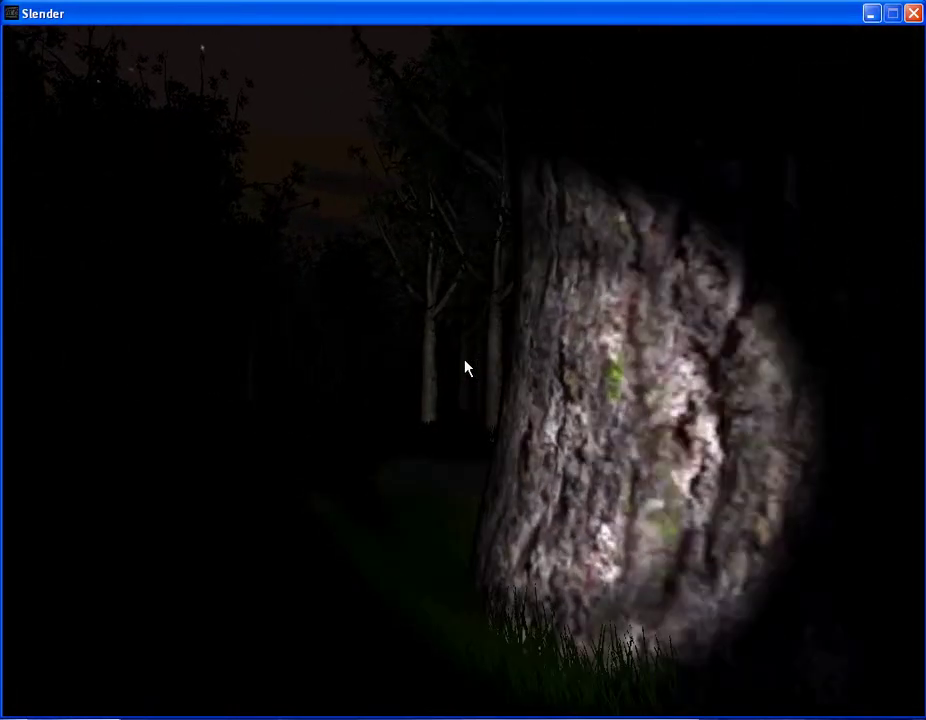
key("w")
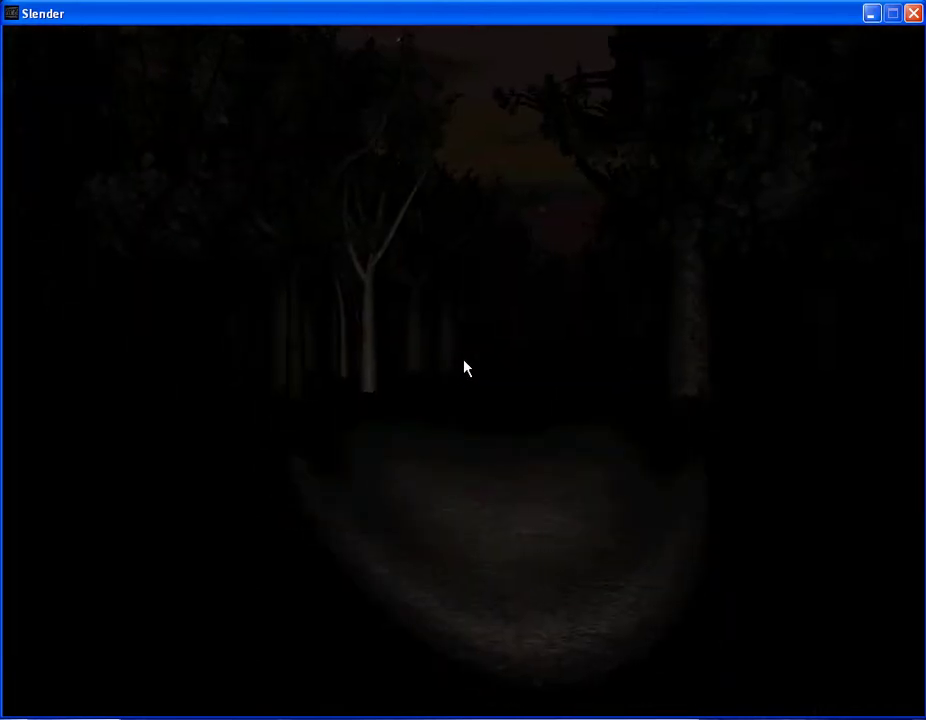
key("w")
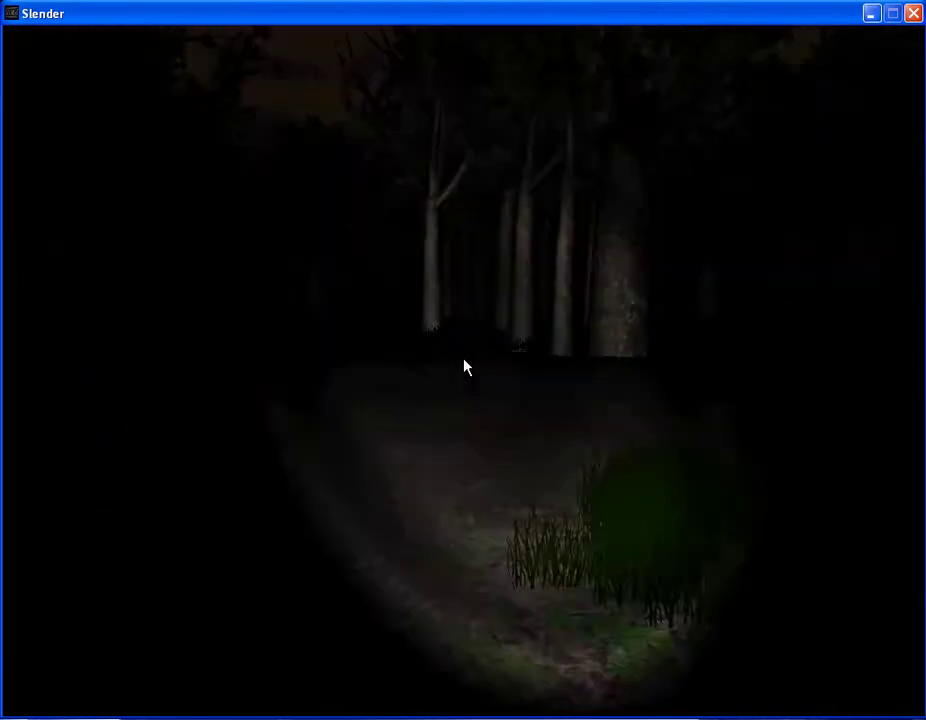
key("w")
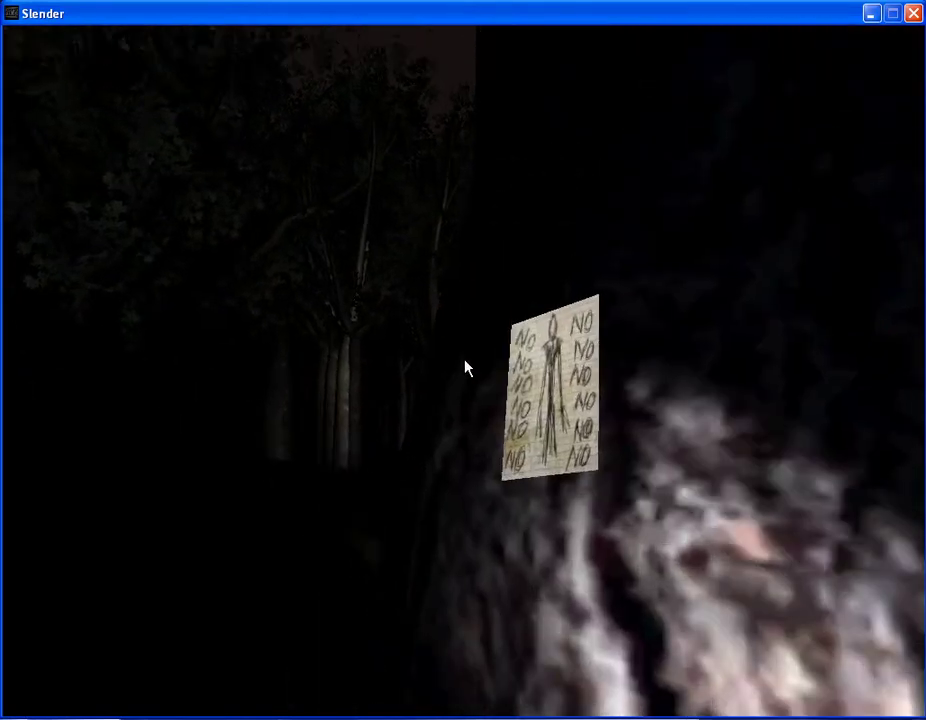
- Collect the page pinned to the tree, then walk along the forest path
left_click(464, 367)
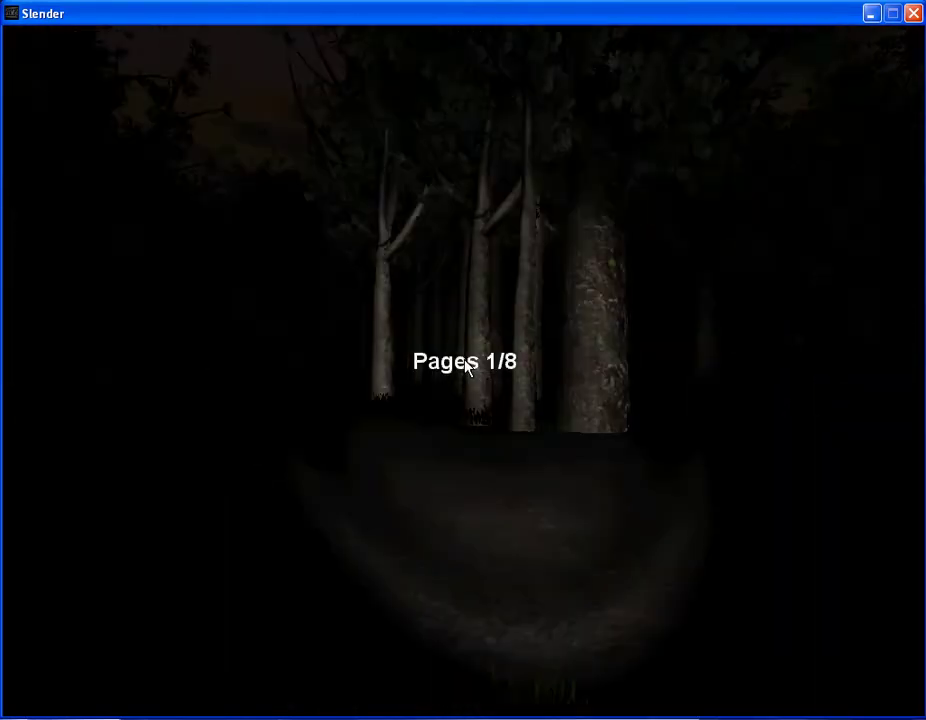
key("w")
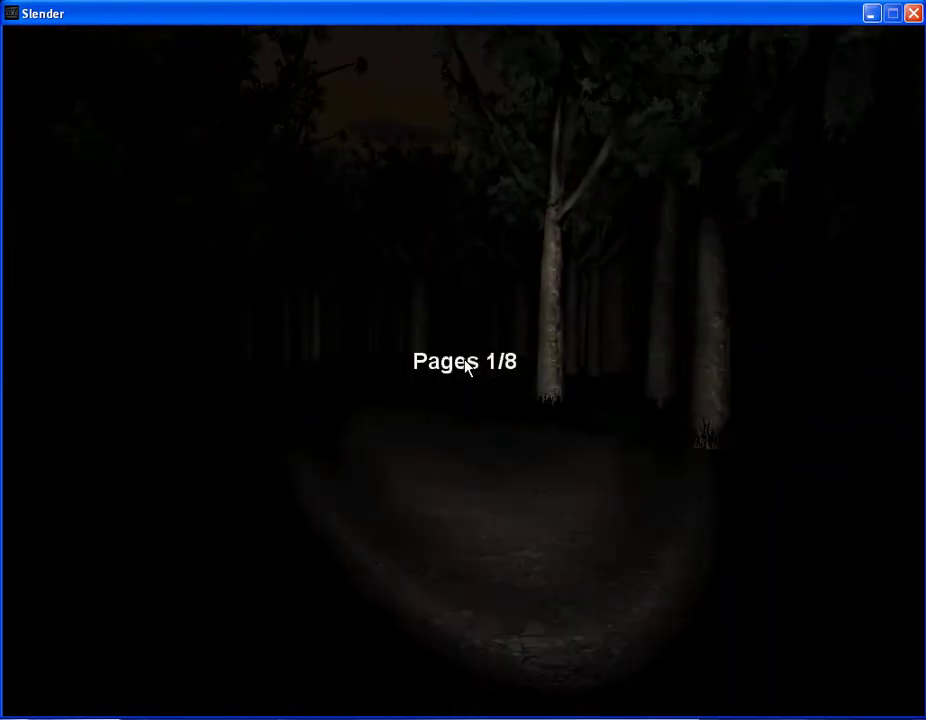
key("w")
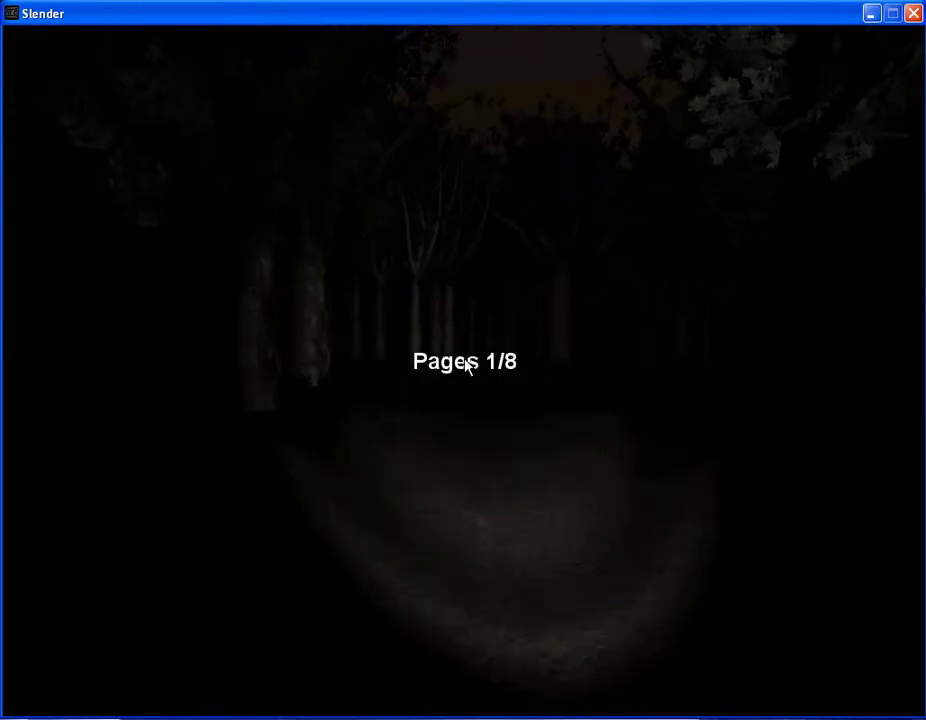
key("w")
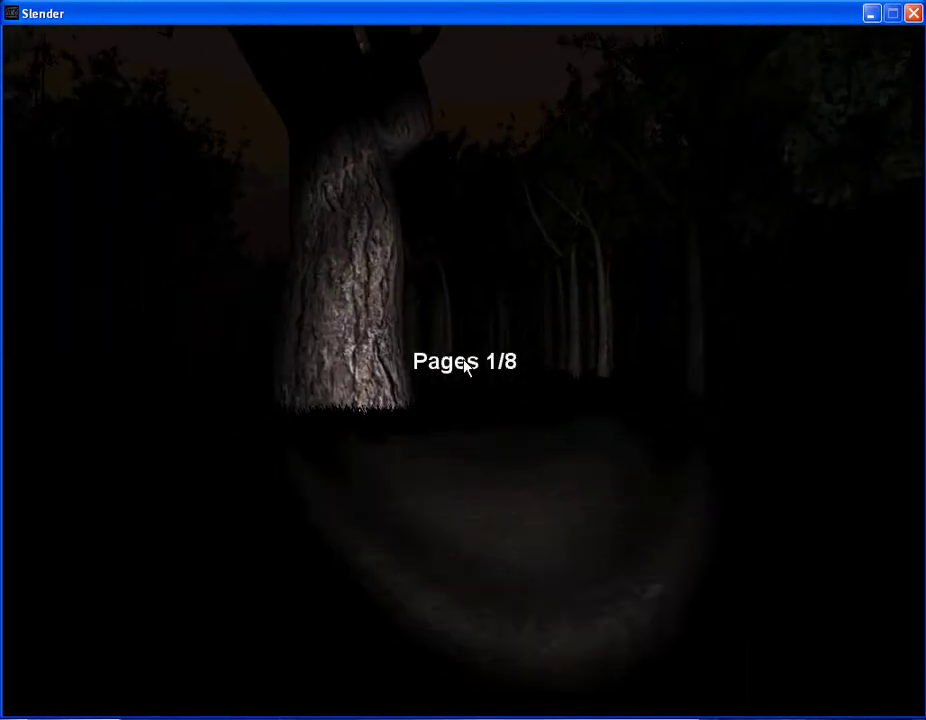
key("w")
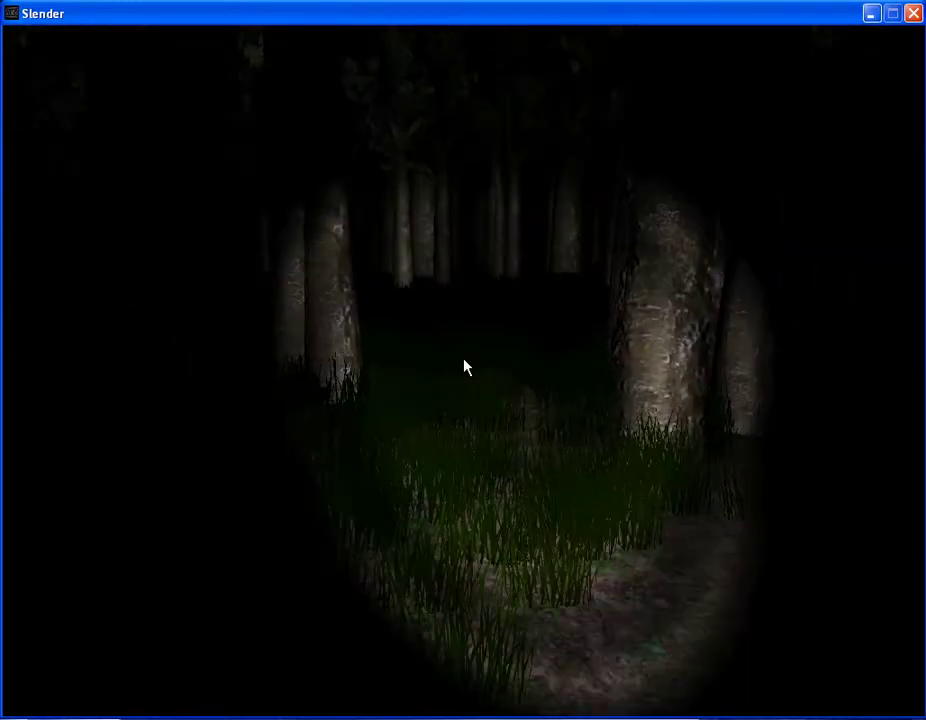
key("w")
key("w")
key("w")
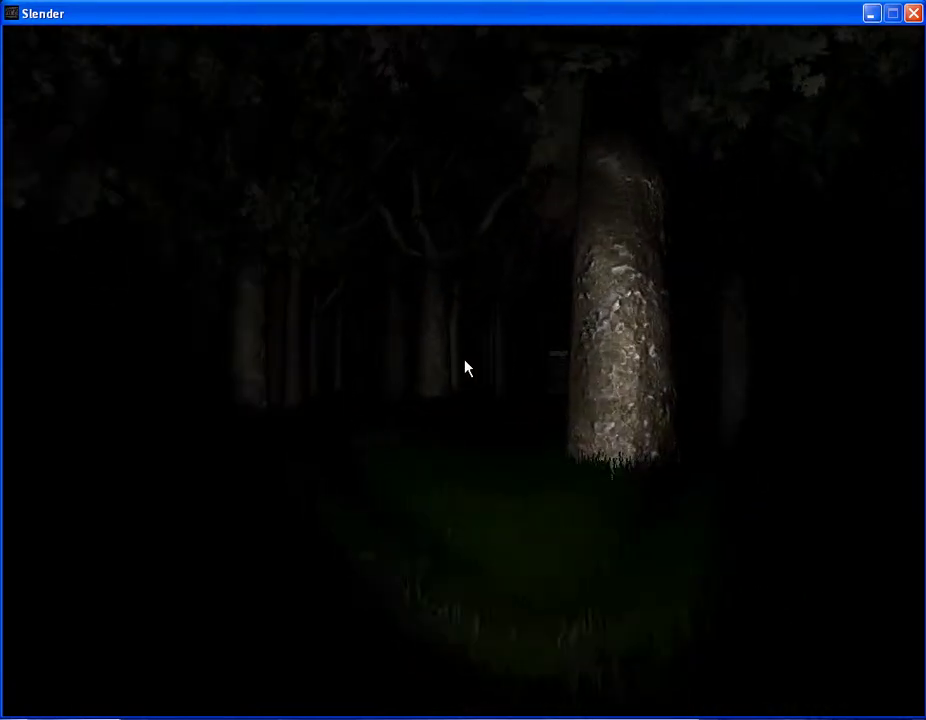
key("w")
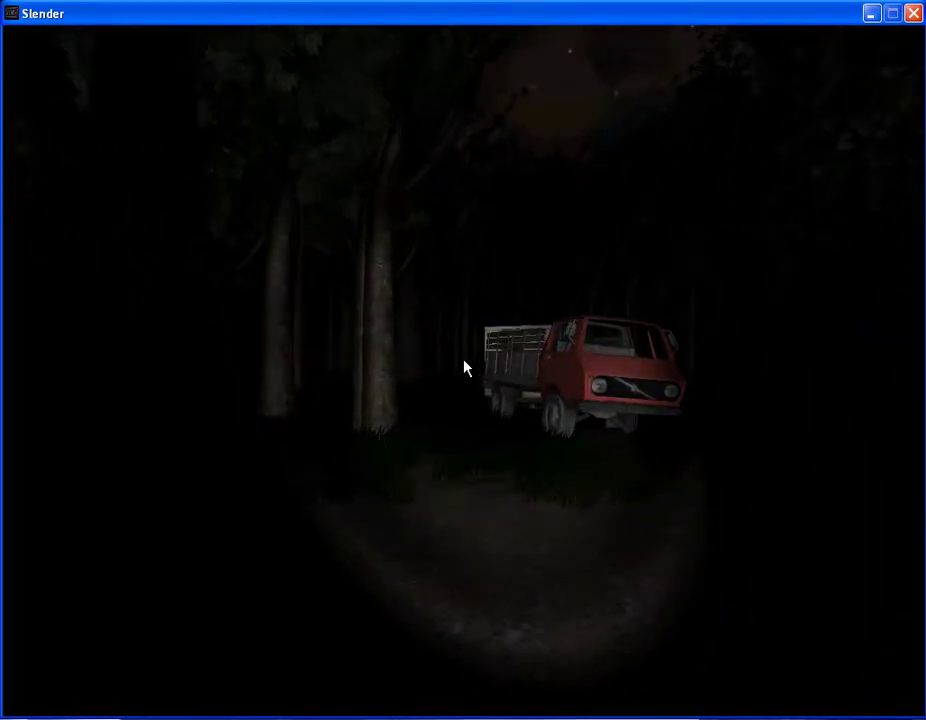
- Walk past the red truck's cargo bed and collect the page on the fence wall
key("w")
key("w")
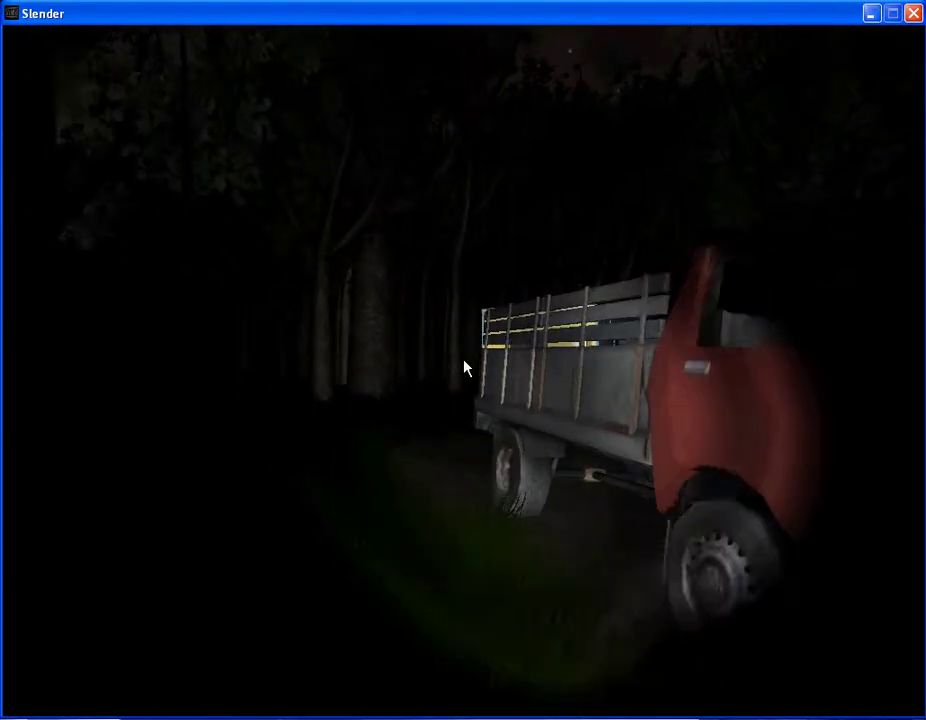
key("w")
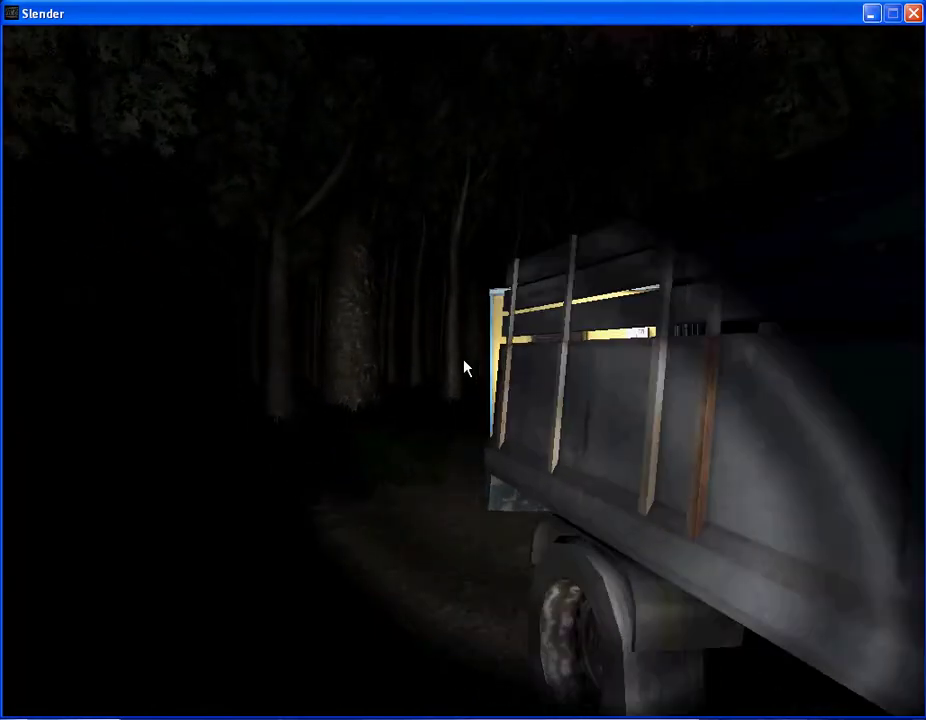
key("w")
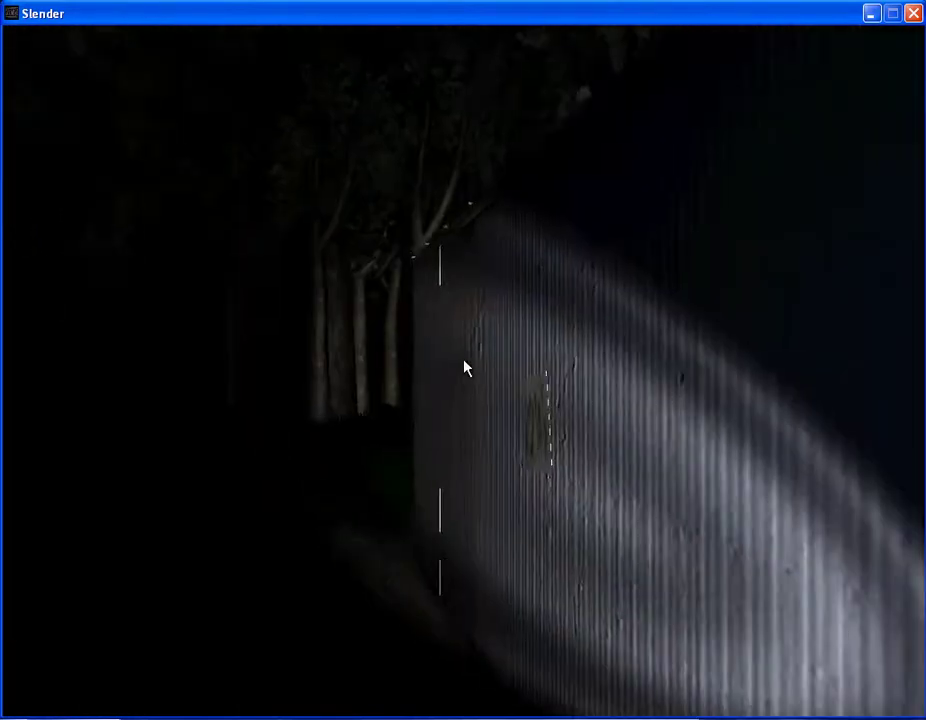
left_click(464, 367)
- Turn away from the fence and walk deeper into the forest toward lit trunks
key("w")
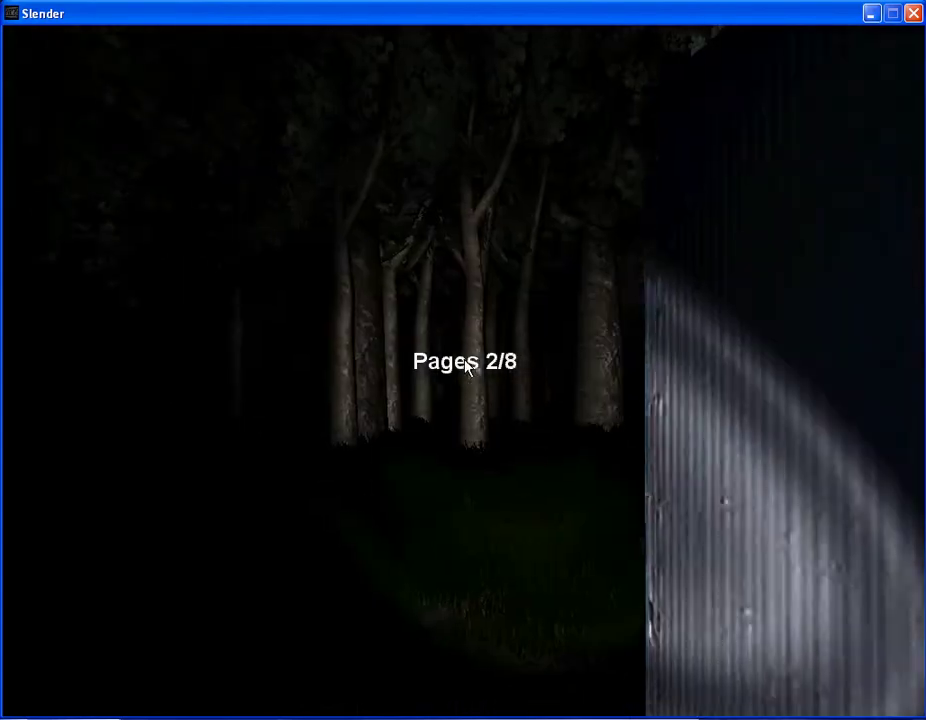
key("w")
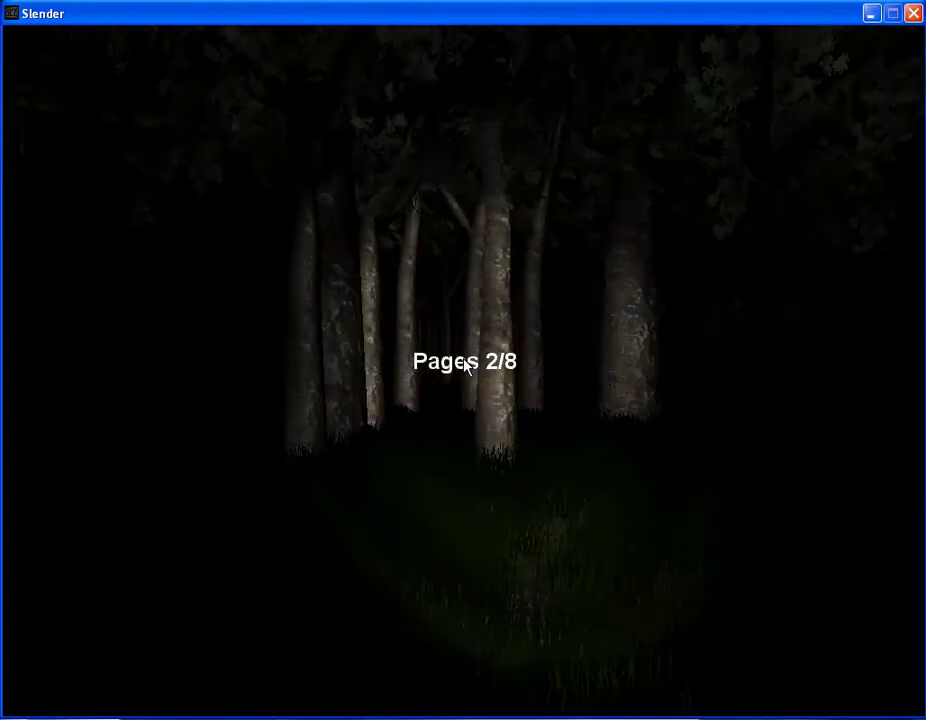
key("w")
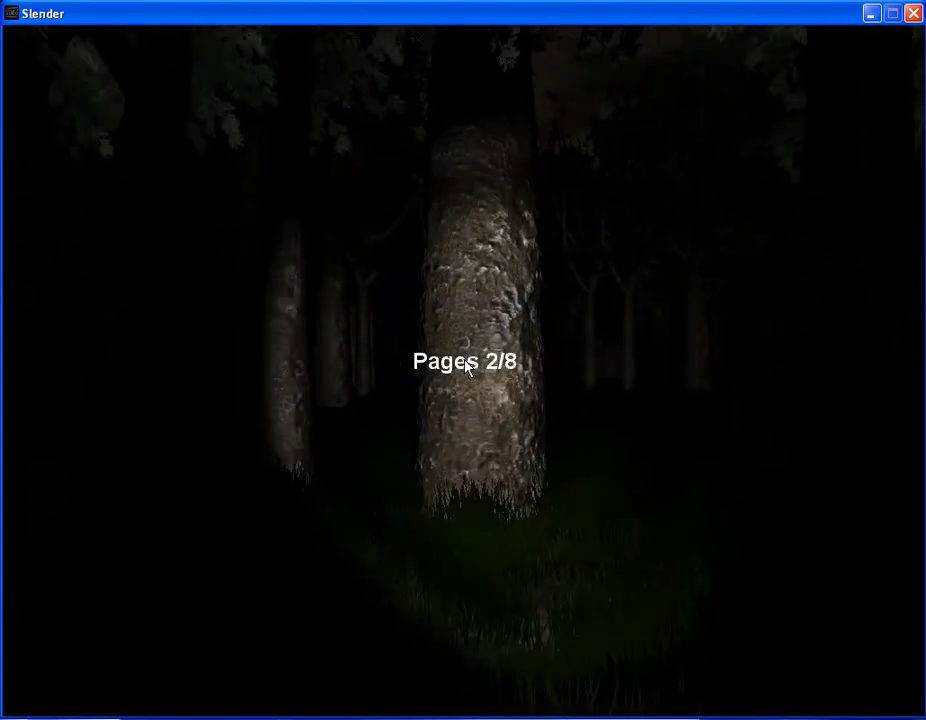
key("w")
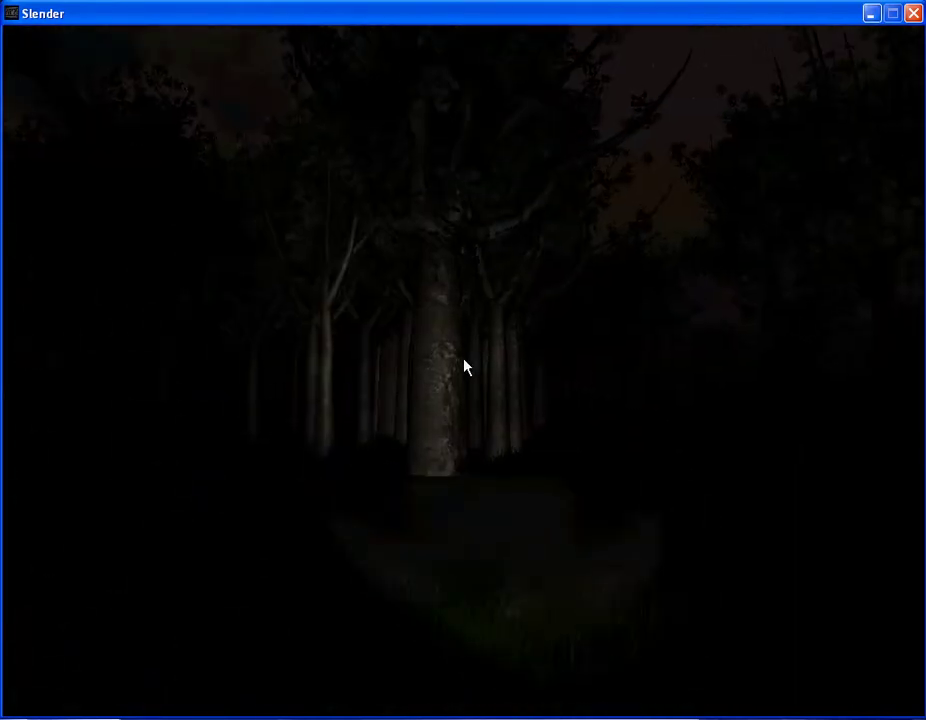
key("w")
key("w")
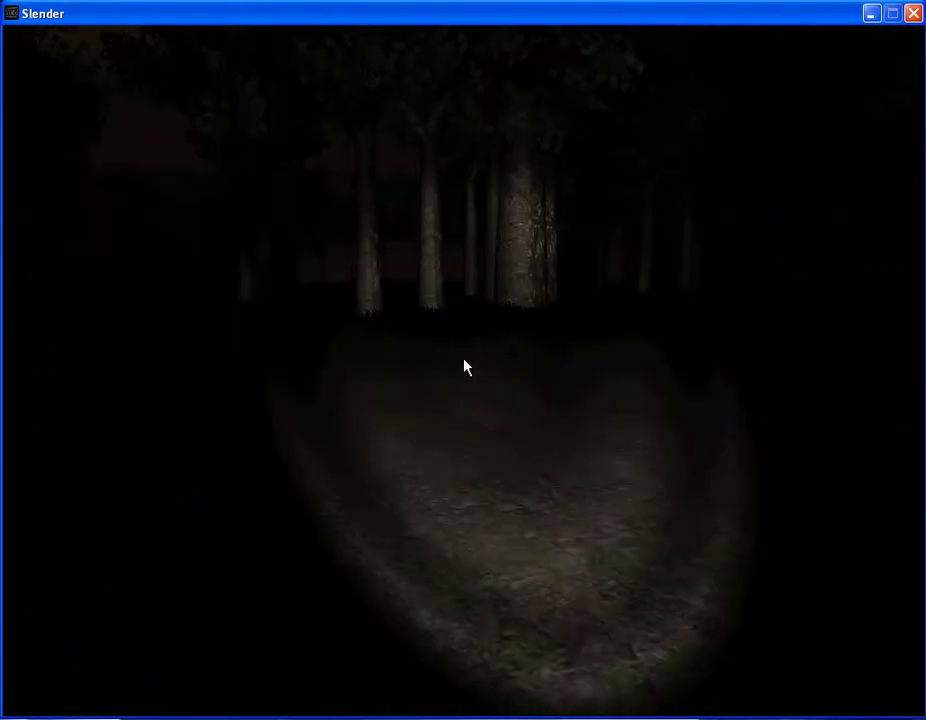
key("w")
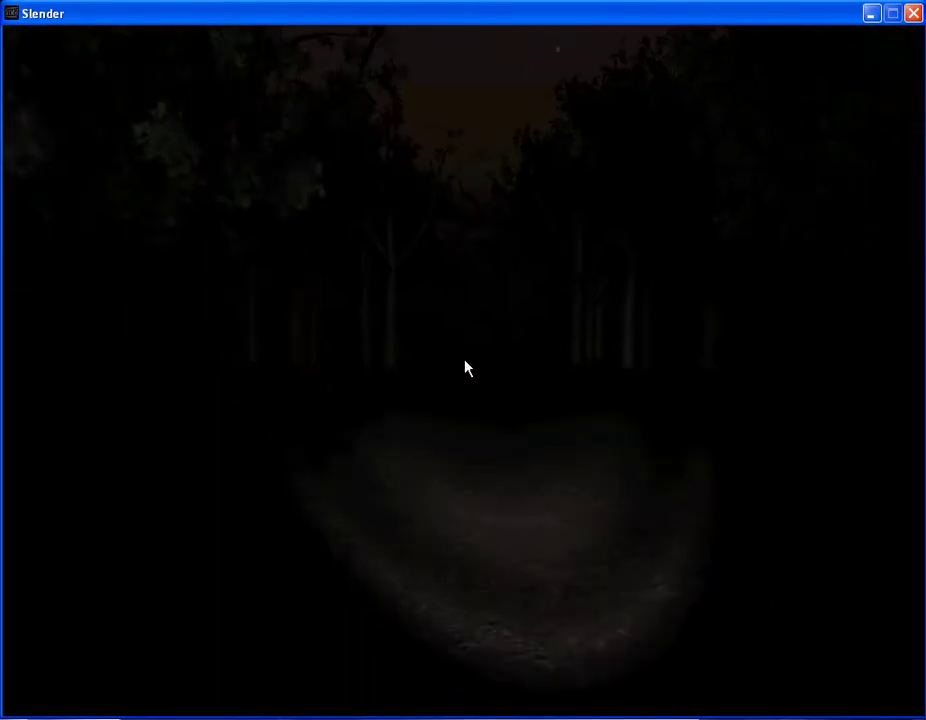
key("w")
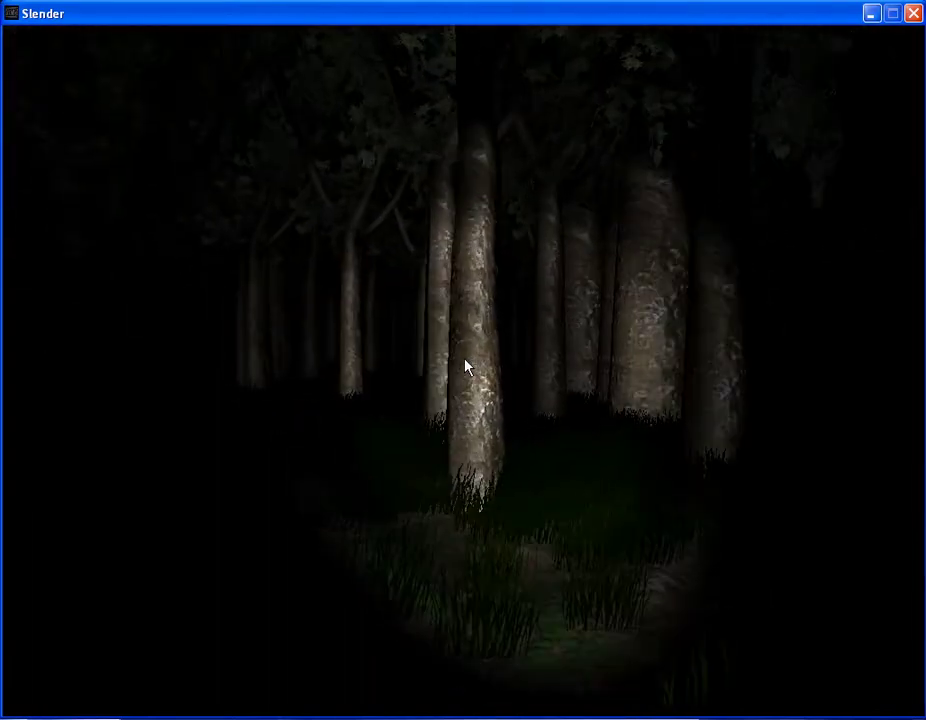
- Follow the grassy path between the trees until the white arch appears
key("w")
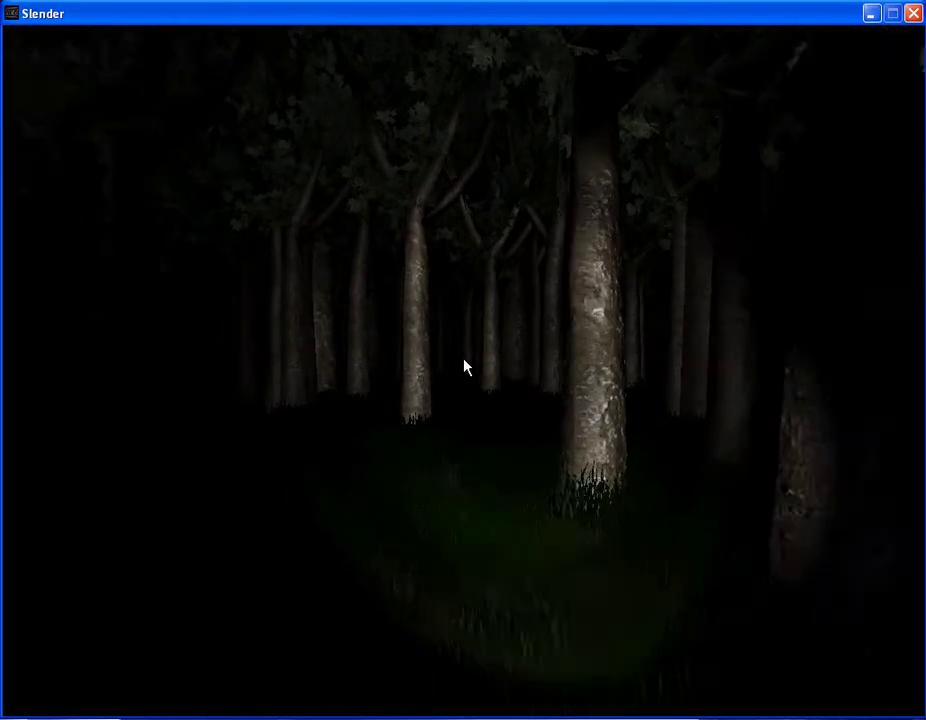
key("w")
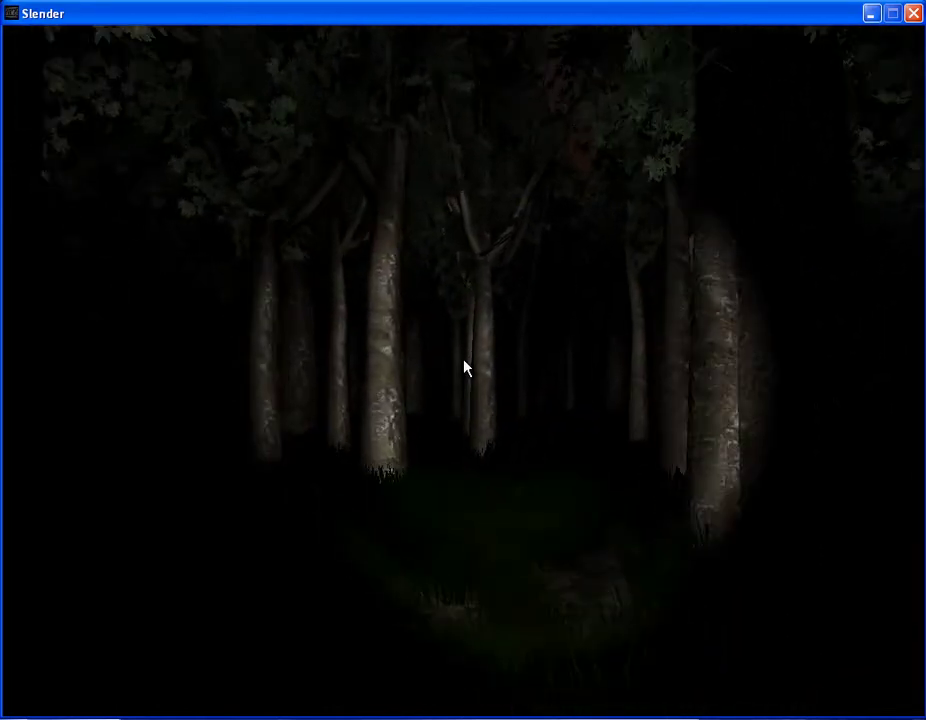
key("w")
key("w")
key("w")
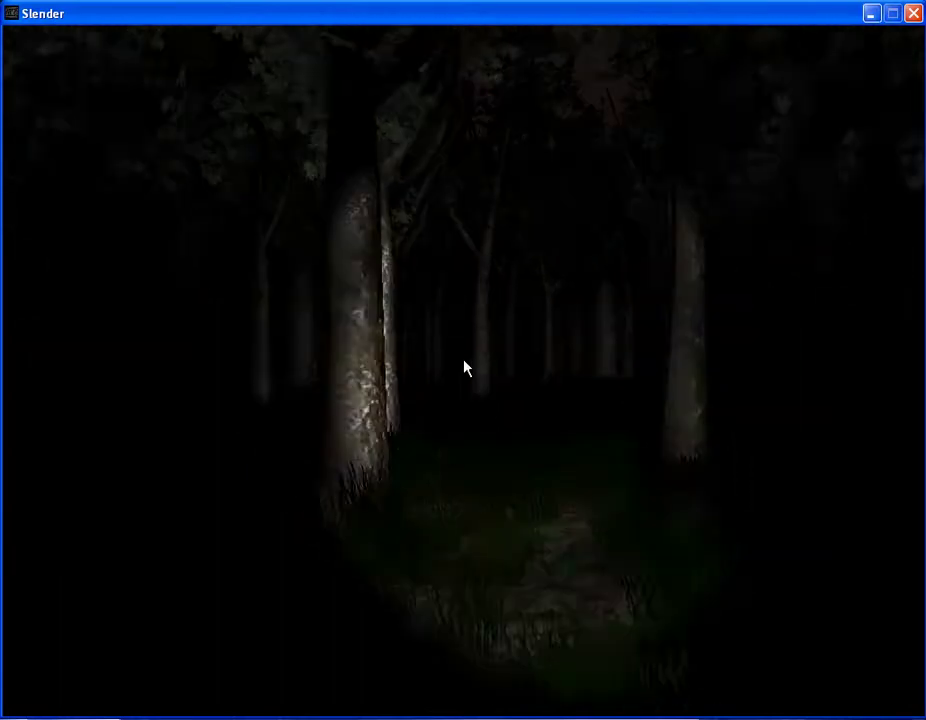
key("w")
key("w")
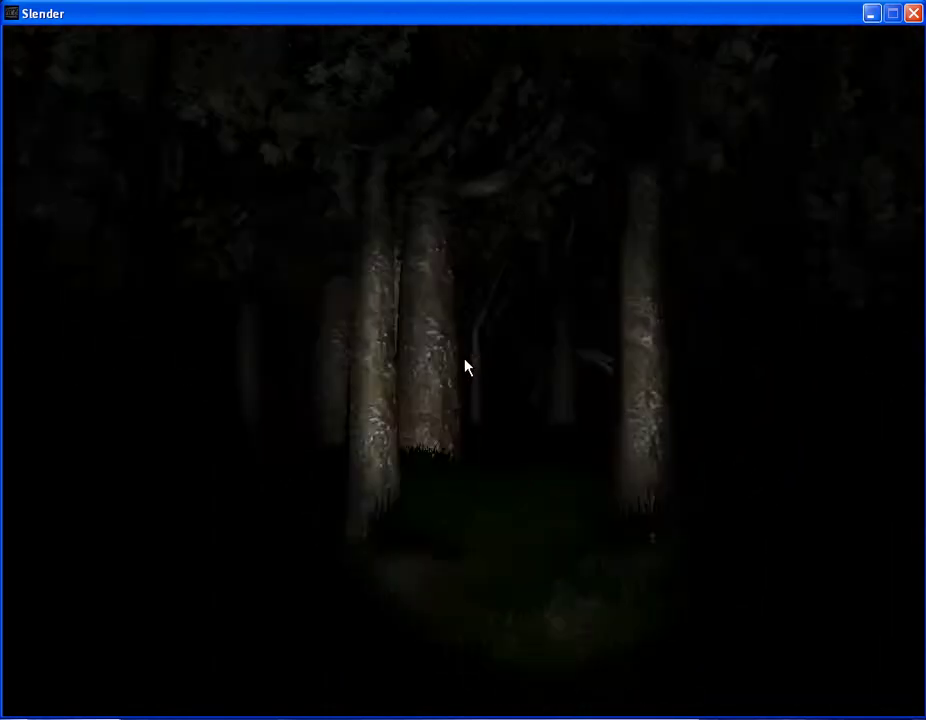
key("w")
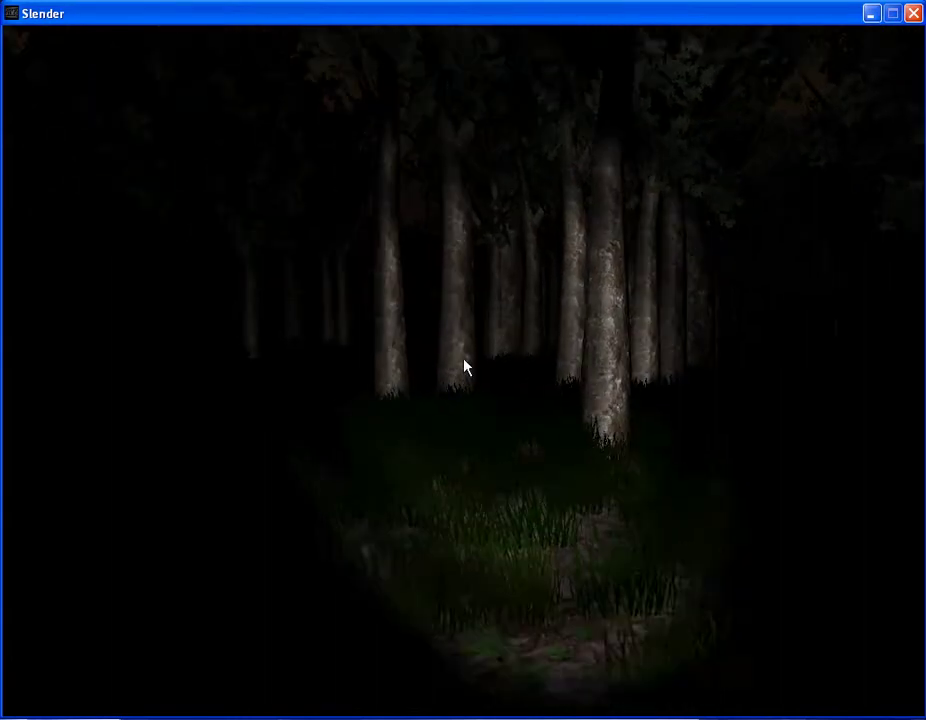
key("w")
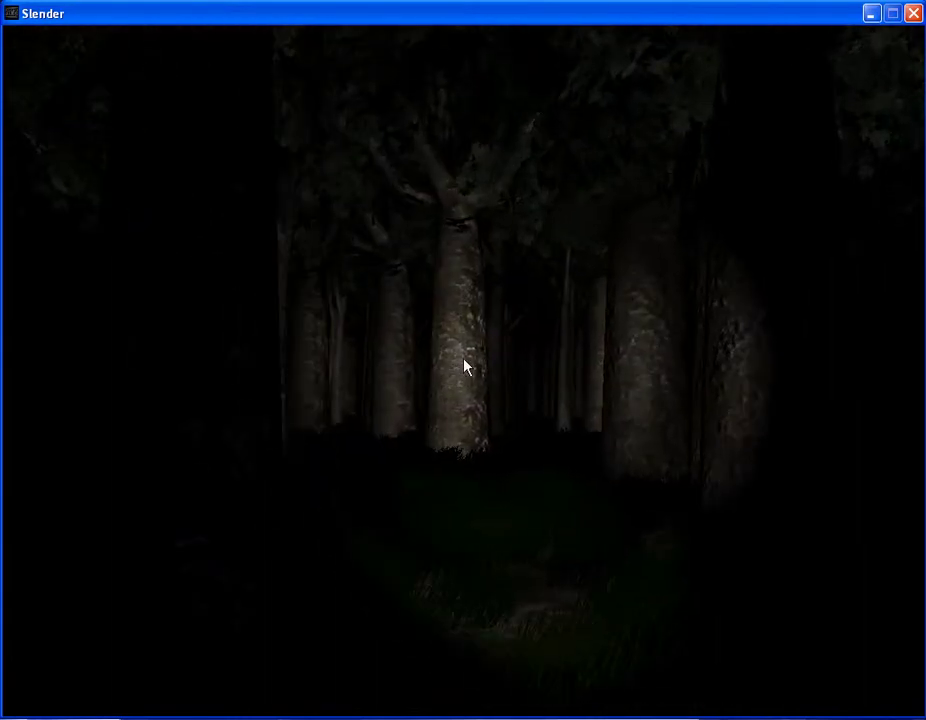
key("w")
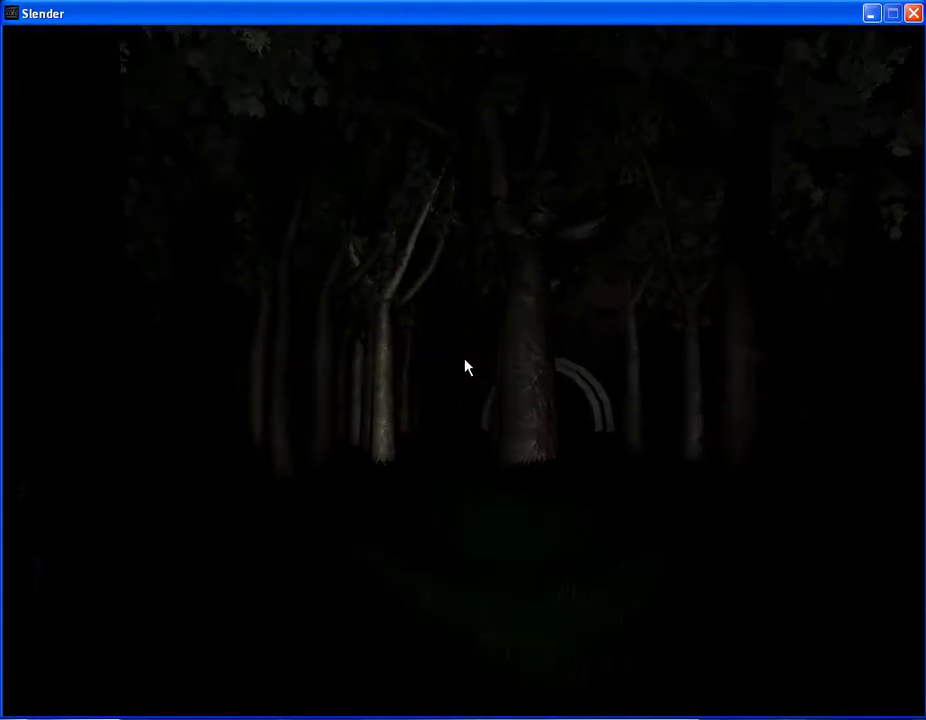
key("w")
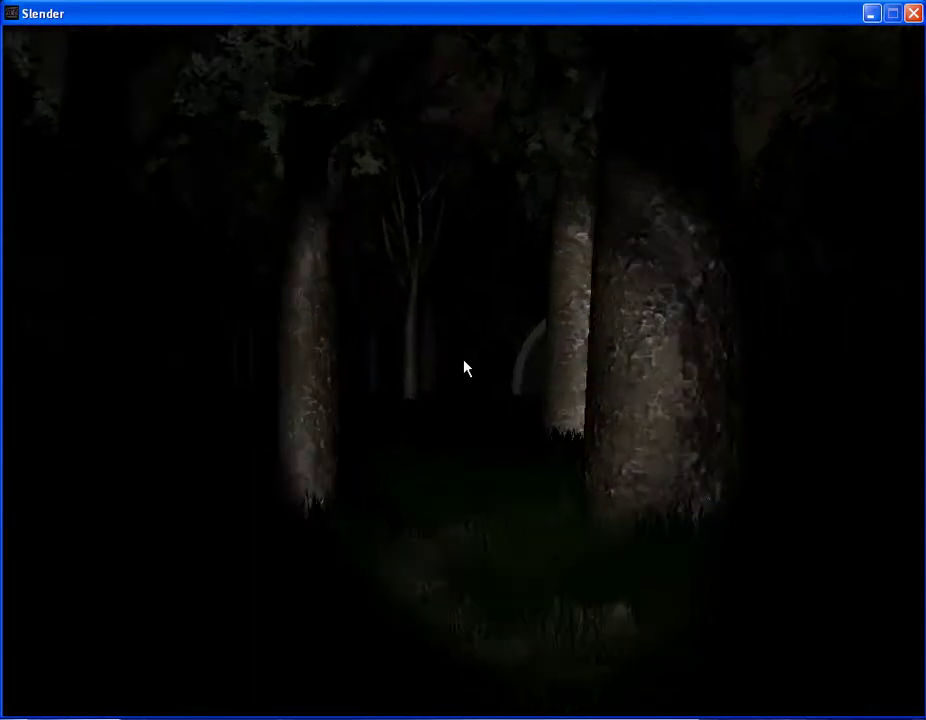
key("w")
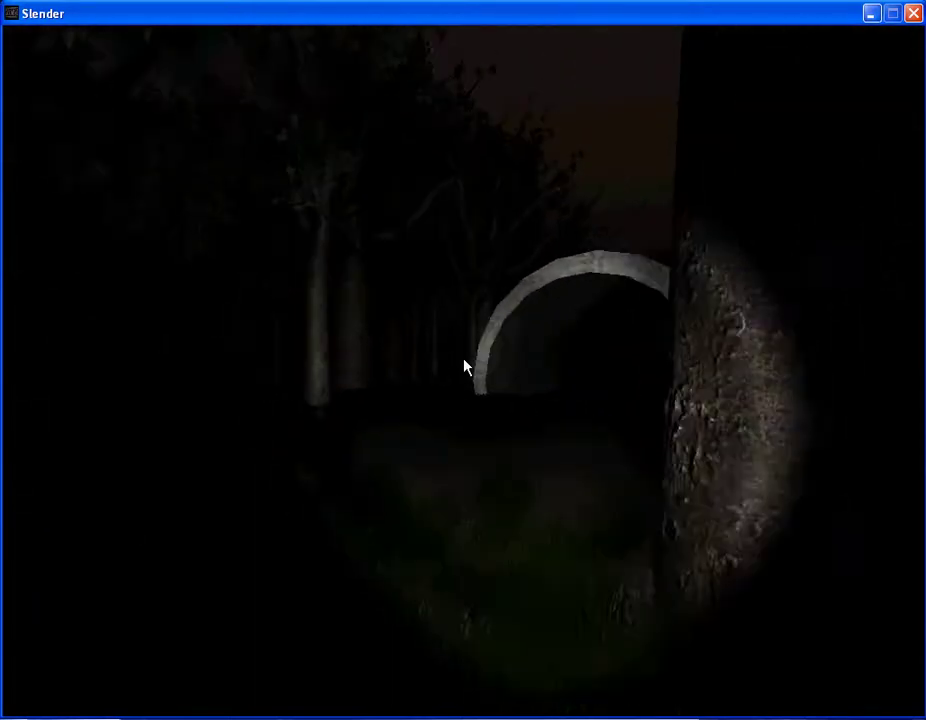
- Turn back to the white arch and walk through the dark tunnel to its exit
key("w")
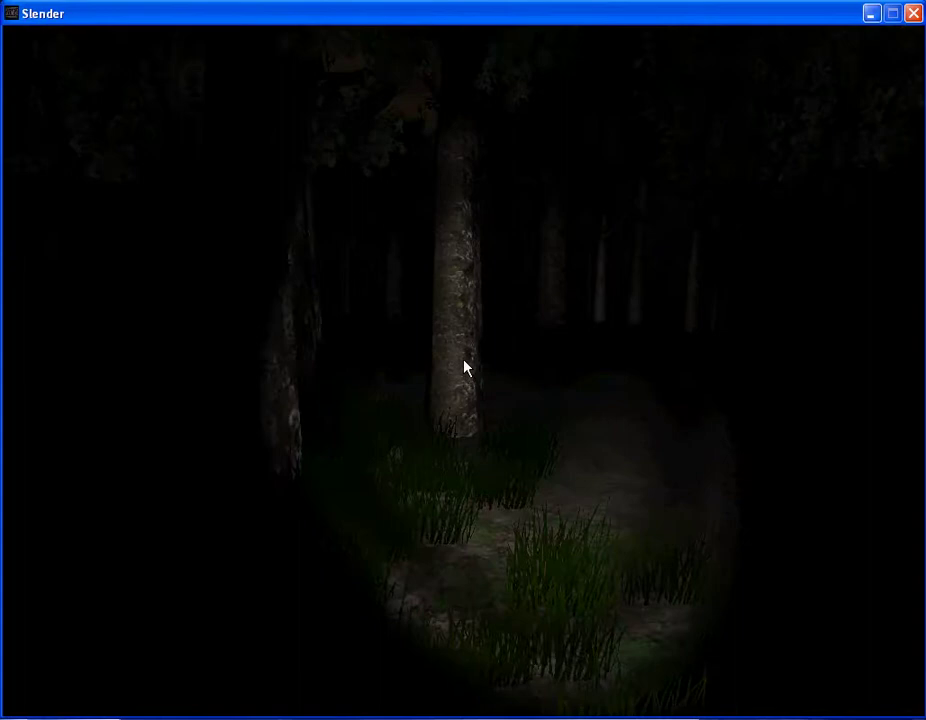
key("w")
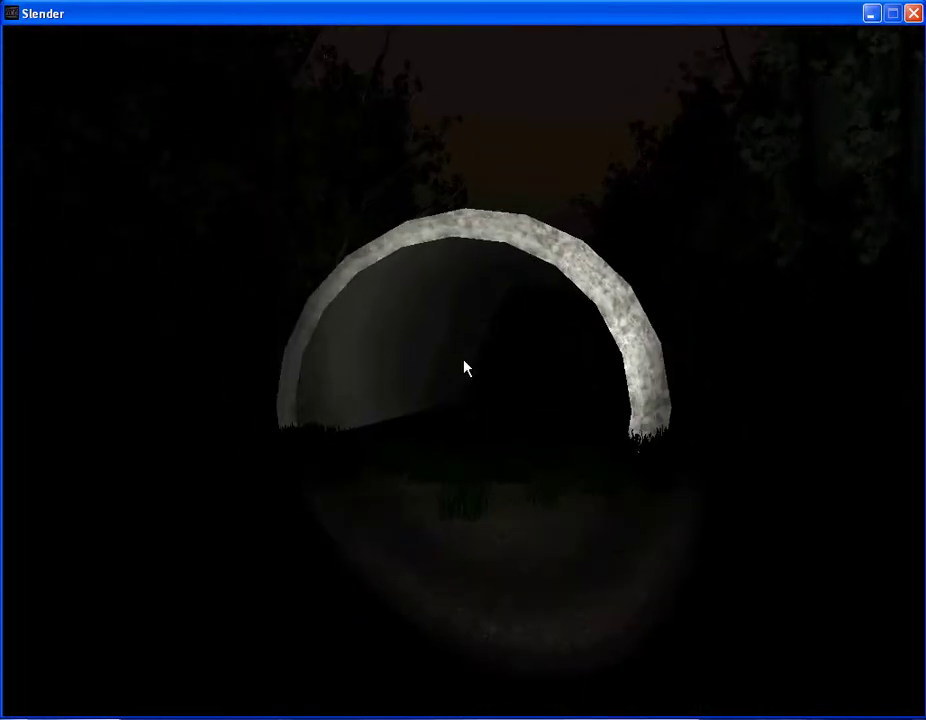
key("w")
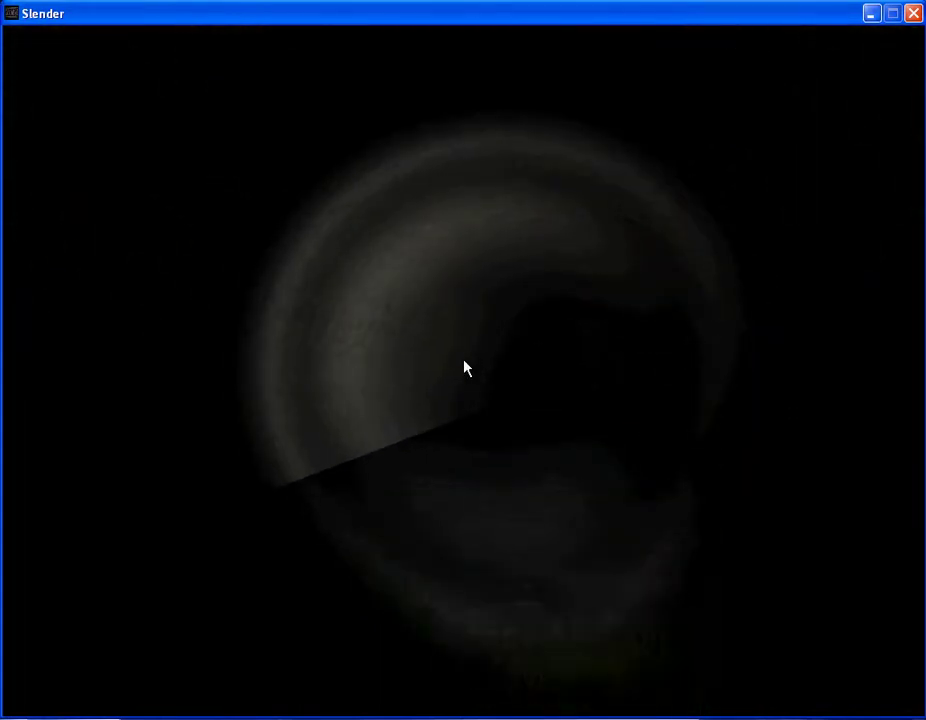
key("w")
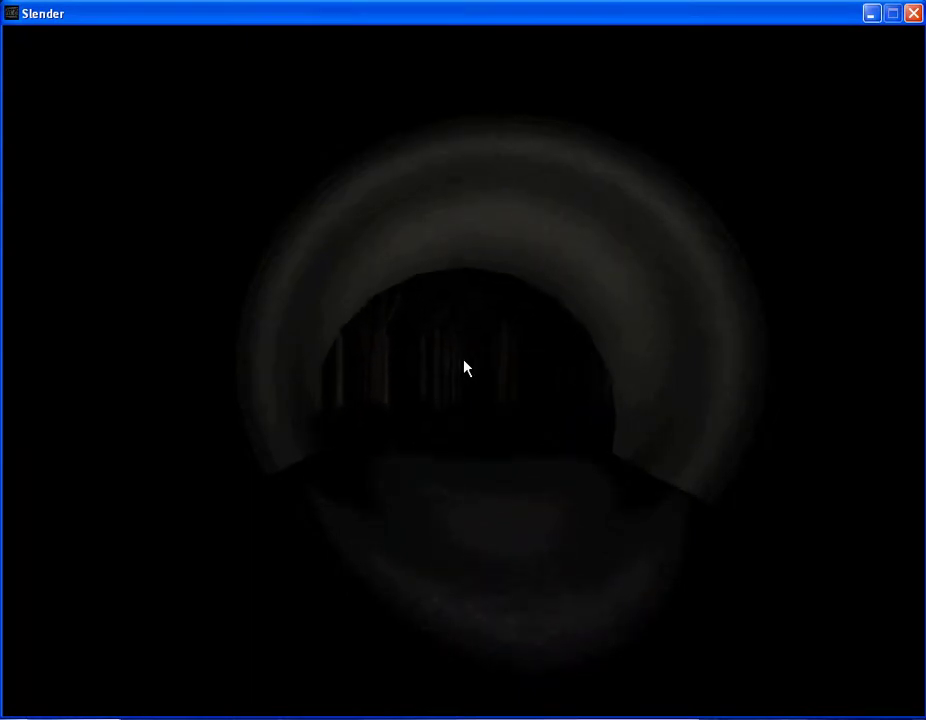
key("w")
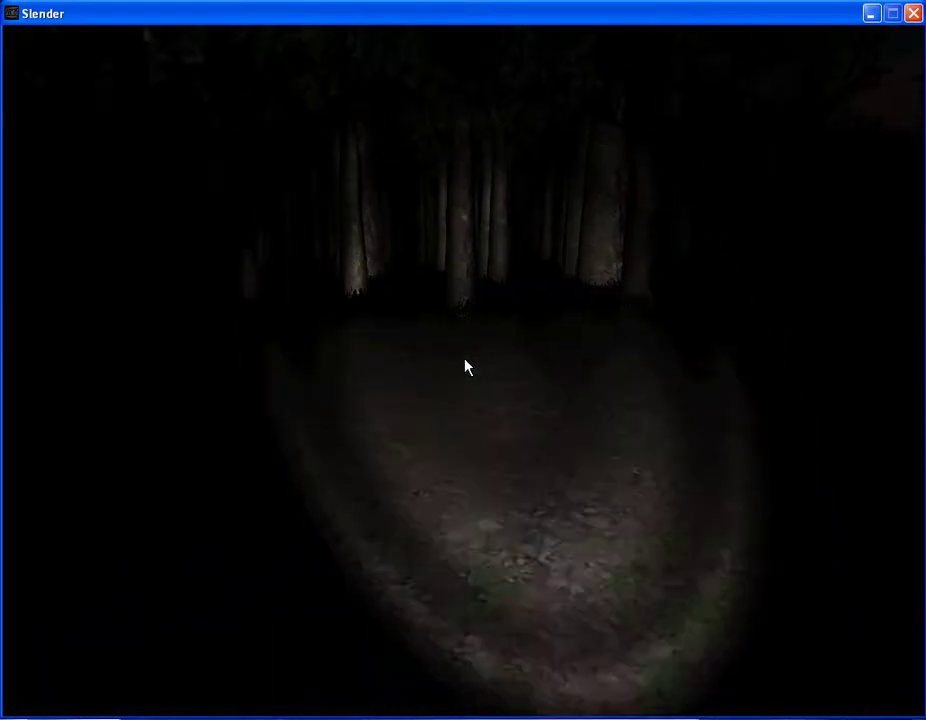
- Walk through the trees, past the lit centre trunk, toward the brick wall
key("w")
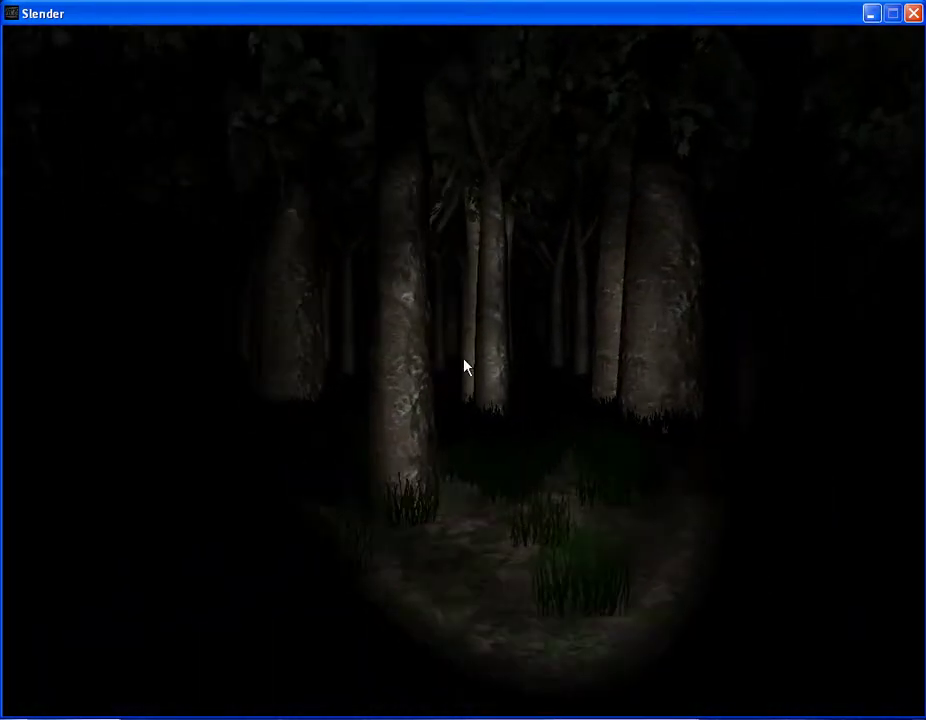
key("w")
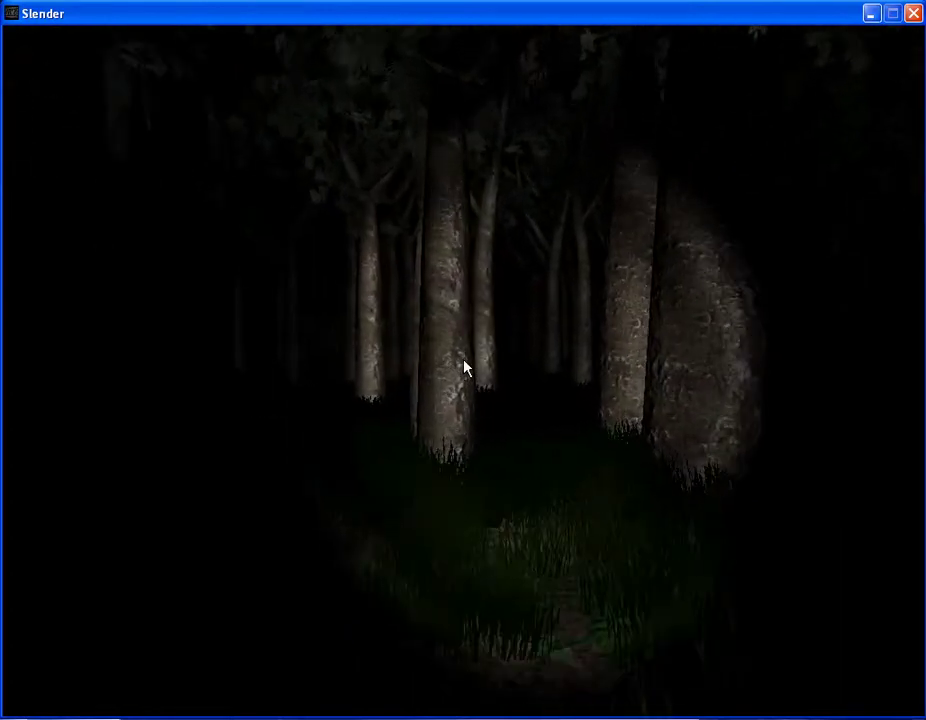
key("w")
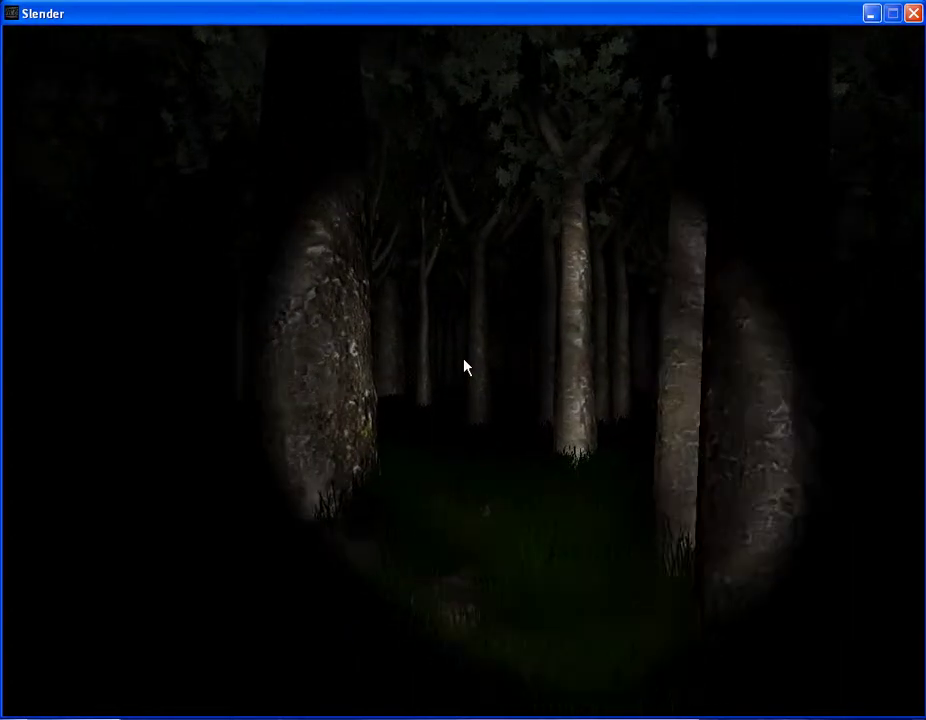
key("w")
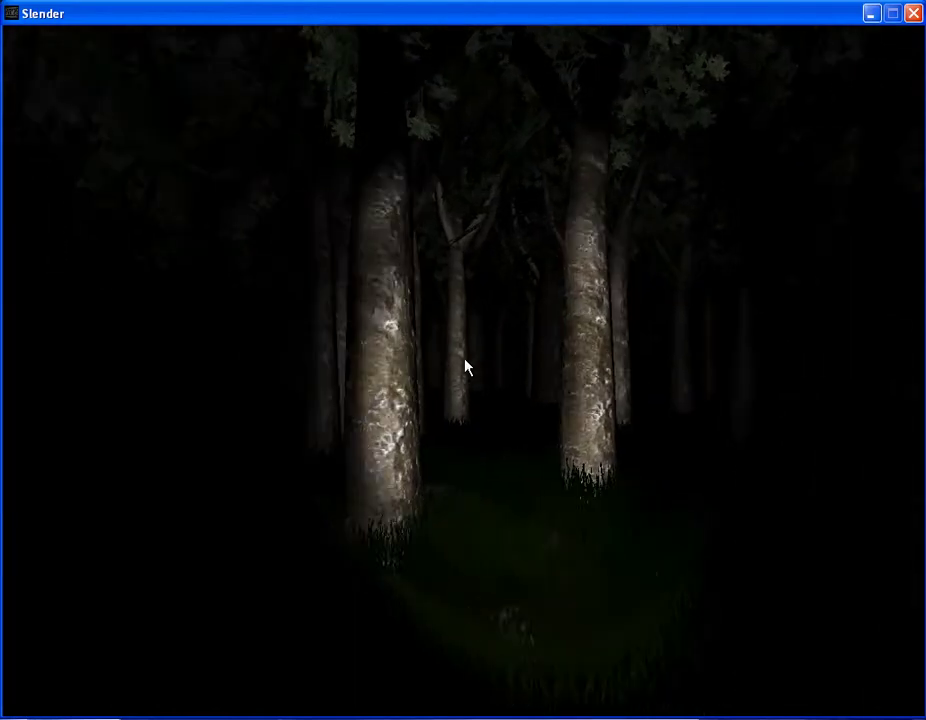
key("w")
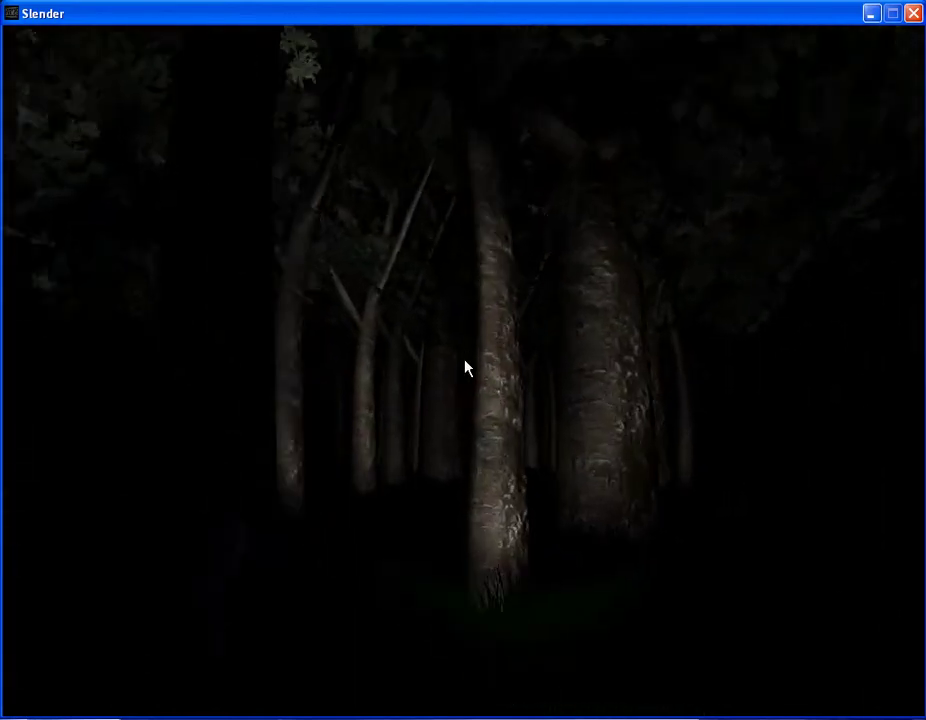
key("w")
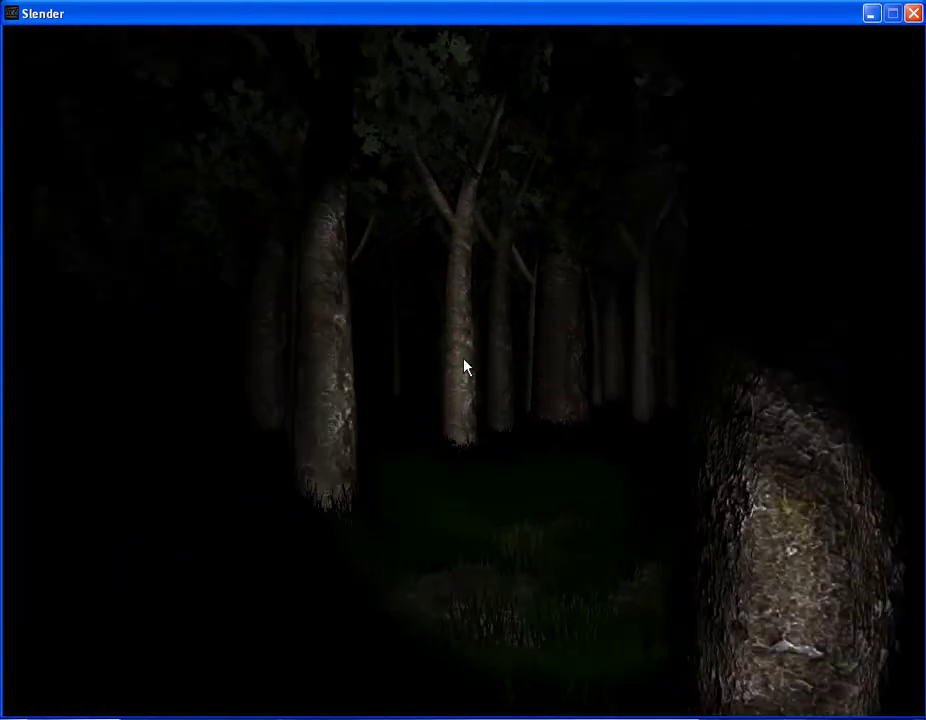
key("w")
key("w")
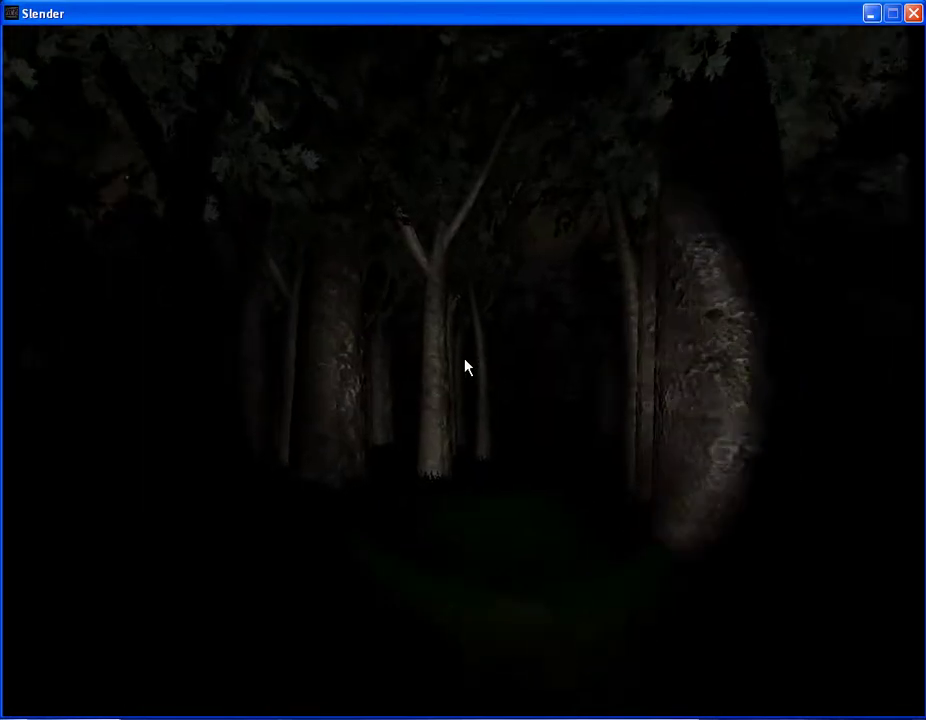
key("w")
key("w")
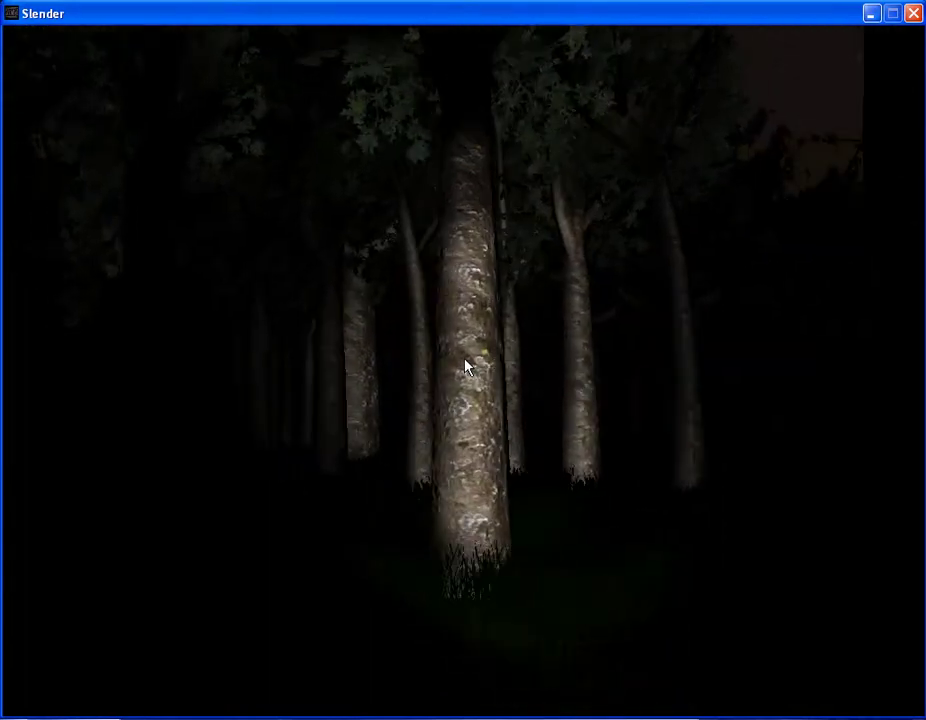
key("w")
key("w")
key("w")
key("w")
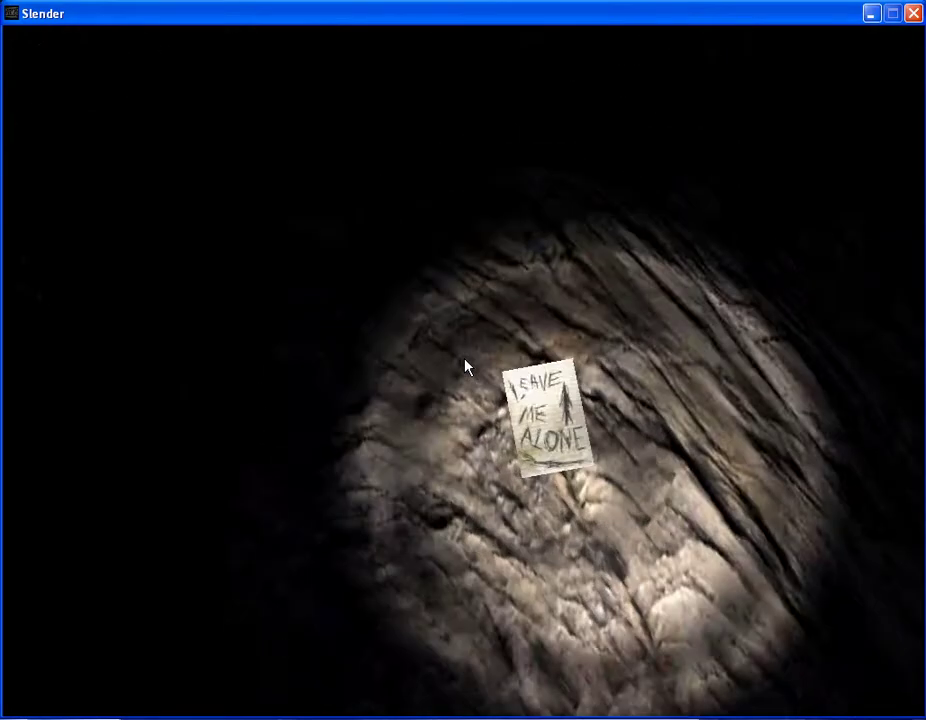
- Pick up the 'Leave Me Alone' page from the rock
left_click(464, 368)
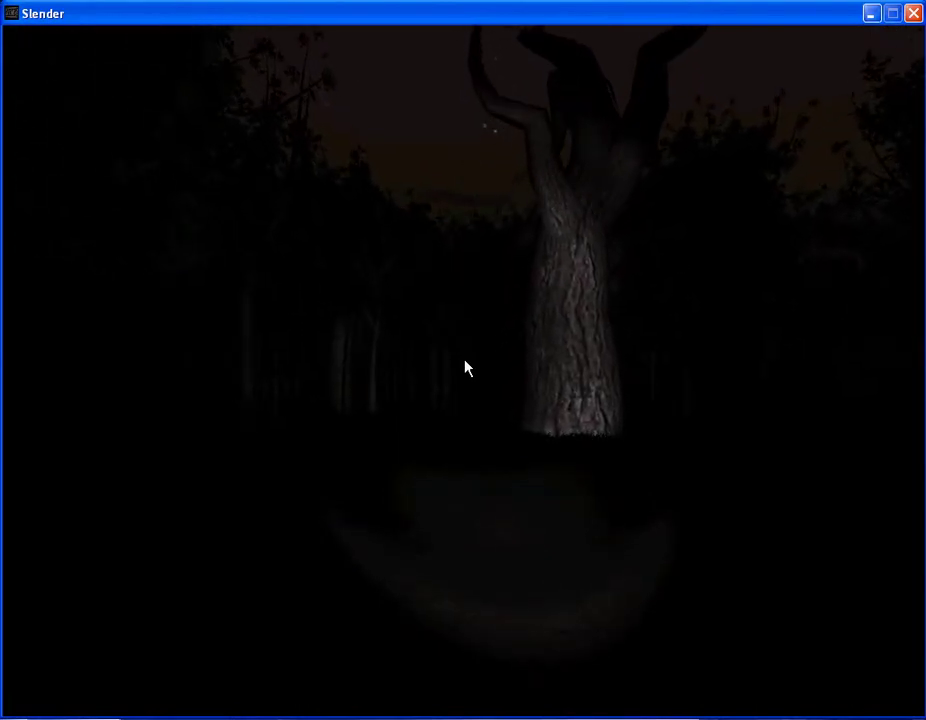
- Walk beyond the large lit tree and through the woods toward the red truck
key("w")
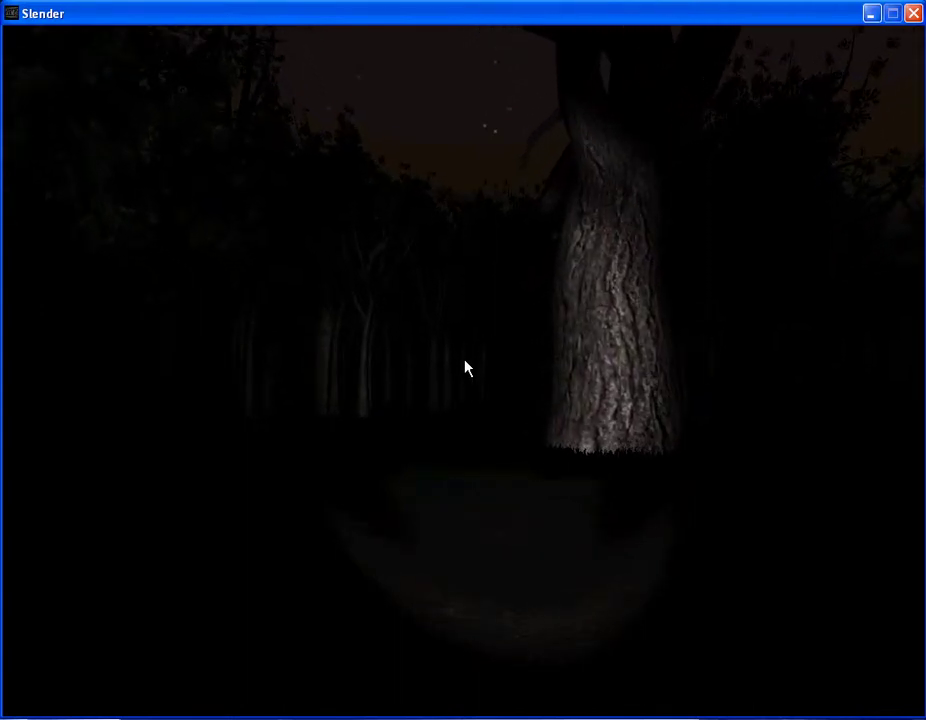
key("w")
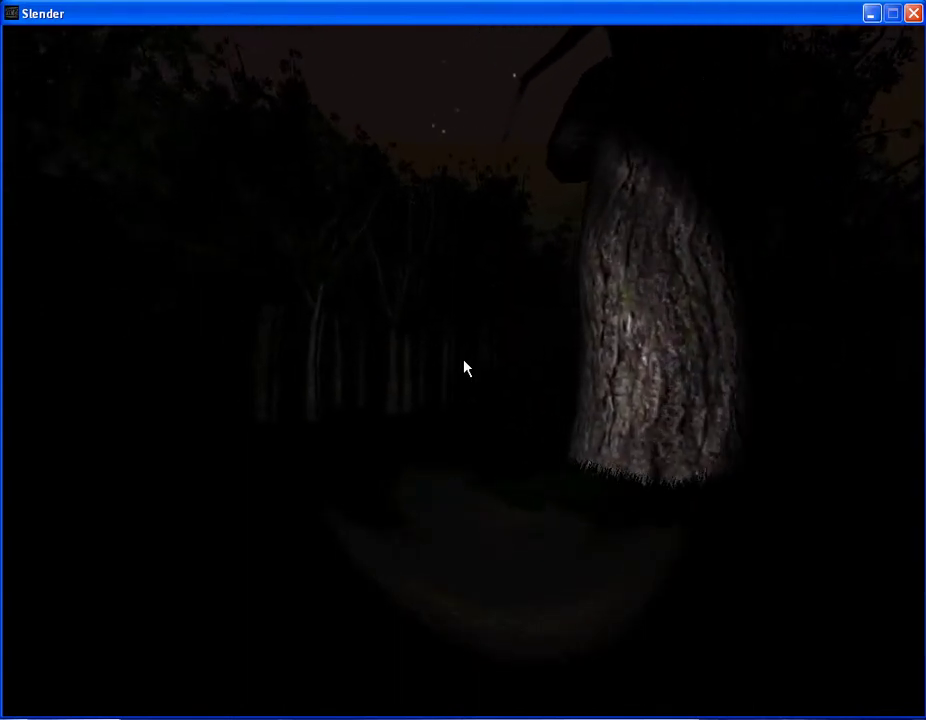
key("w")
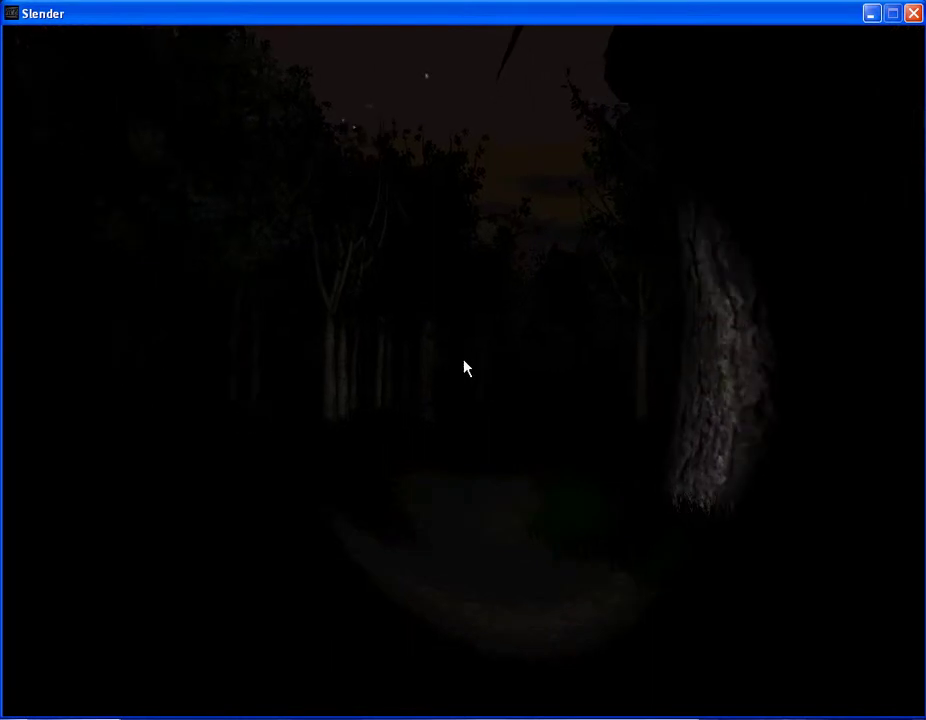
key("w")
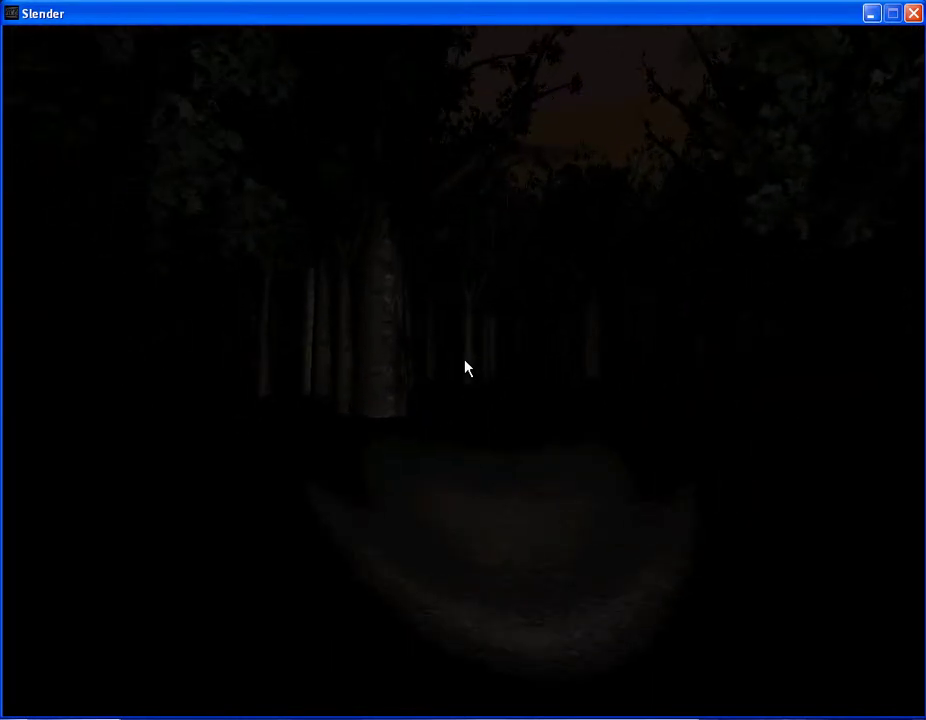
key("w")
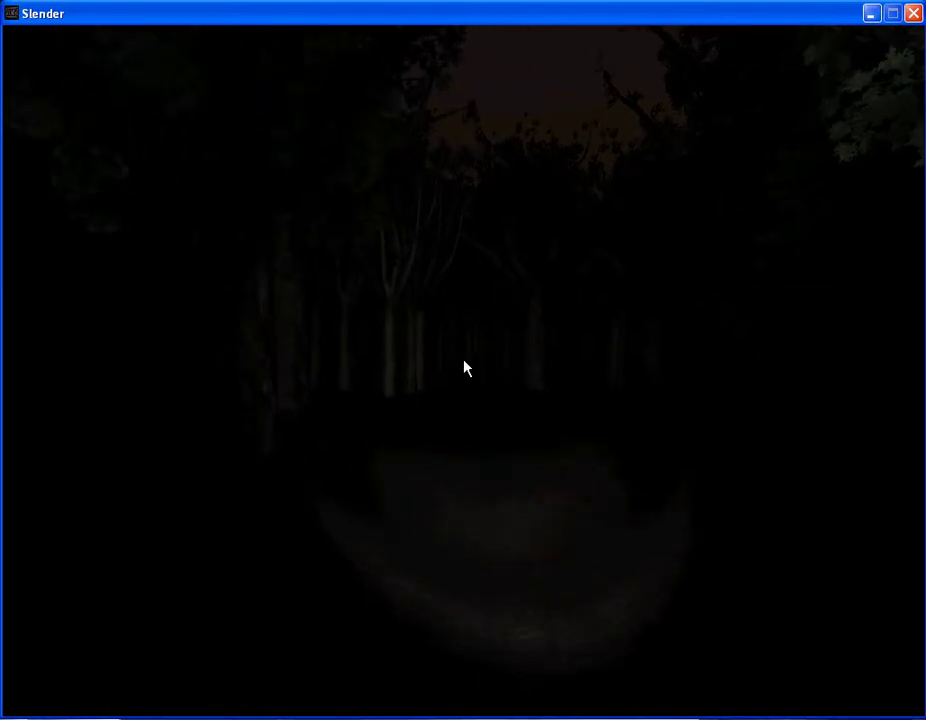
key("w")
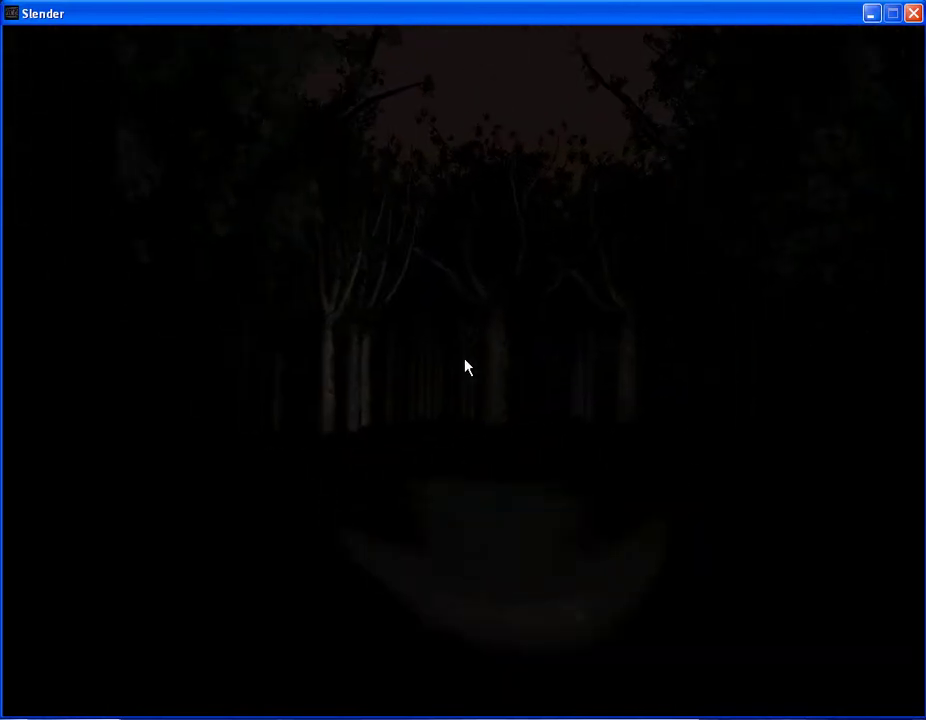
key("w")
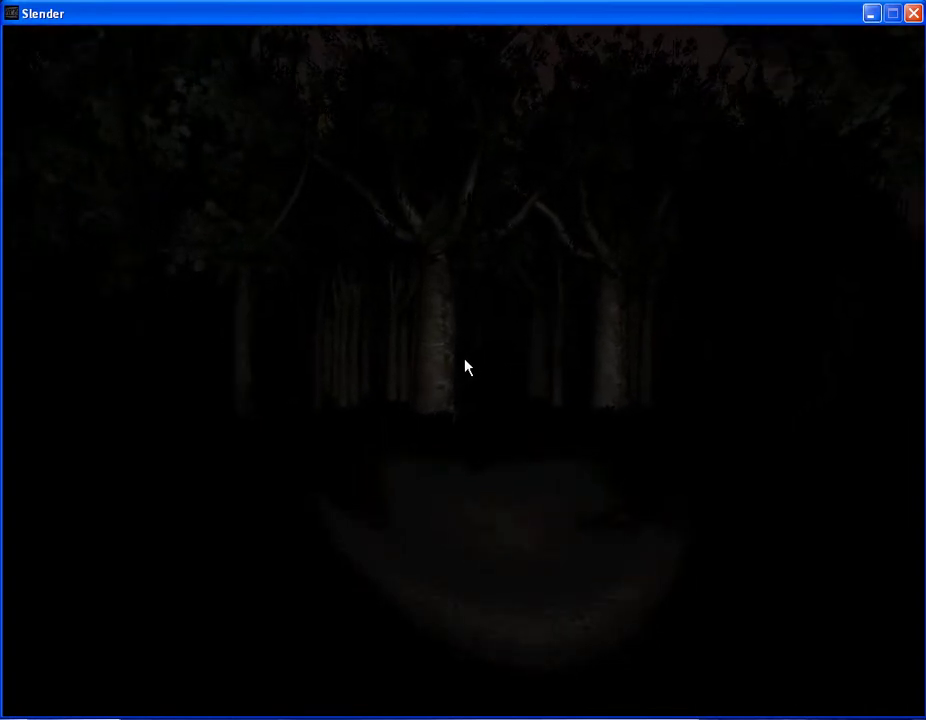
key("w")
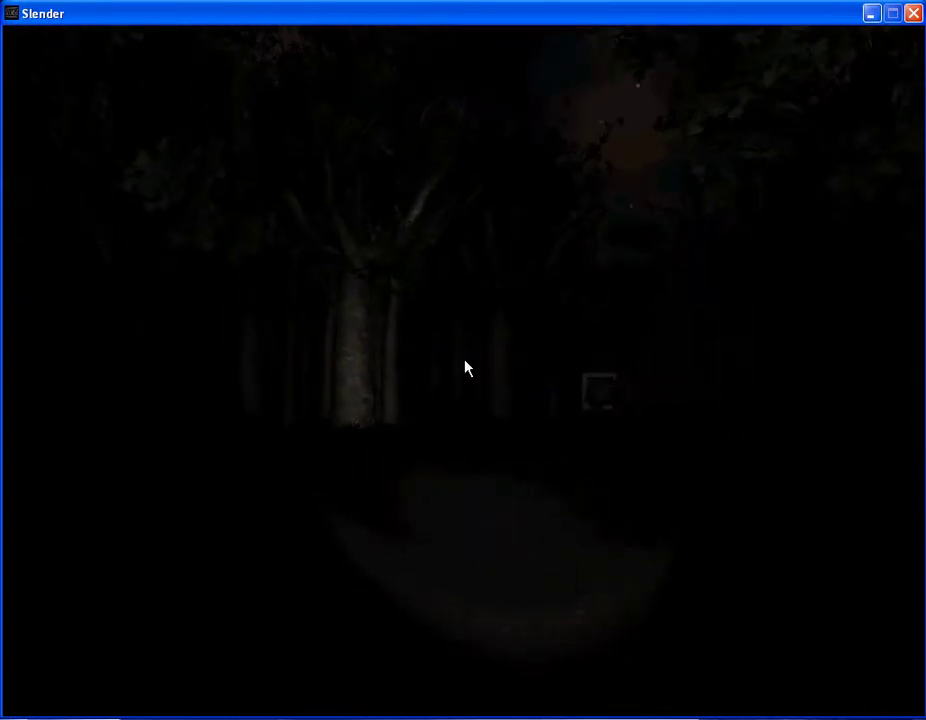
key("w")
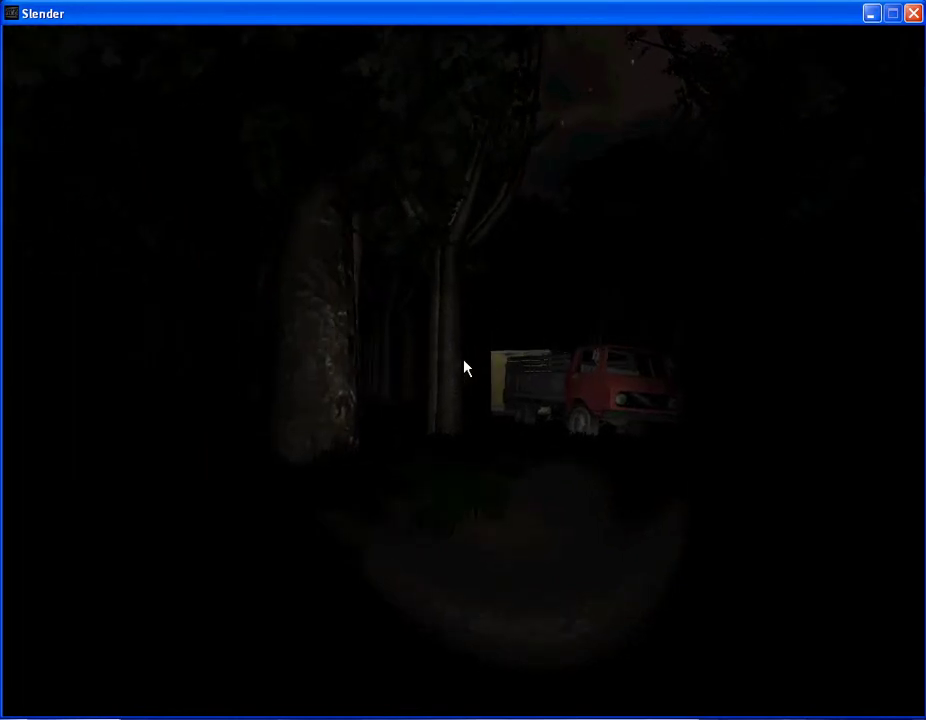
- Follow the red truck's side past the lit yellow doorway into the trees
key("w")
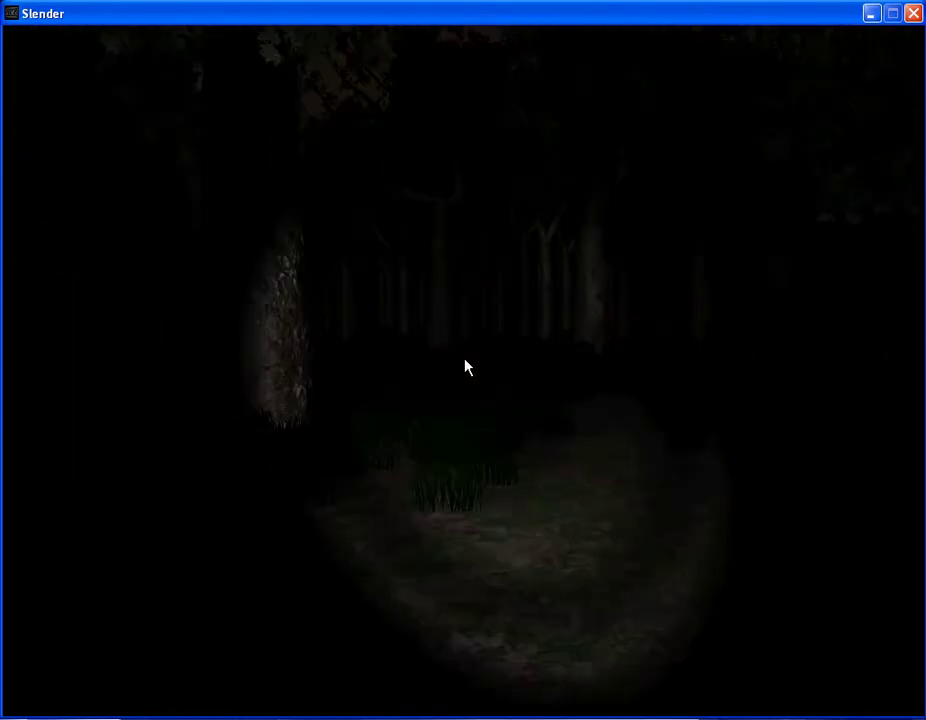
key("w")
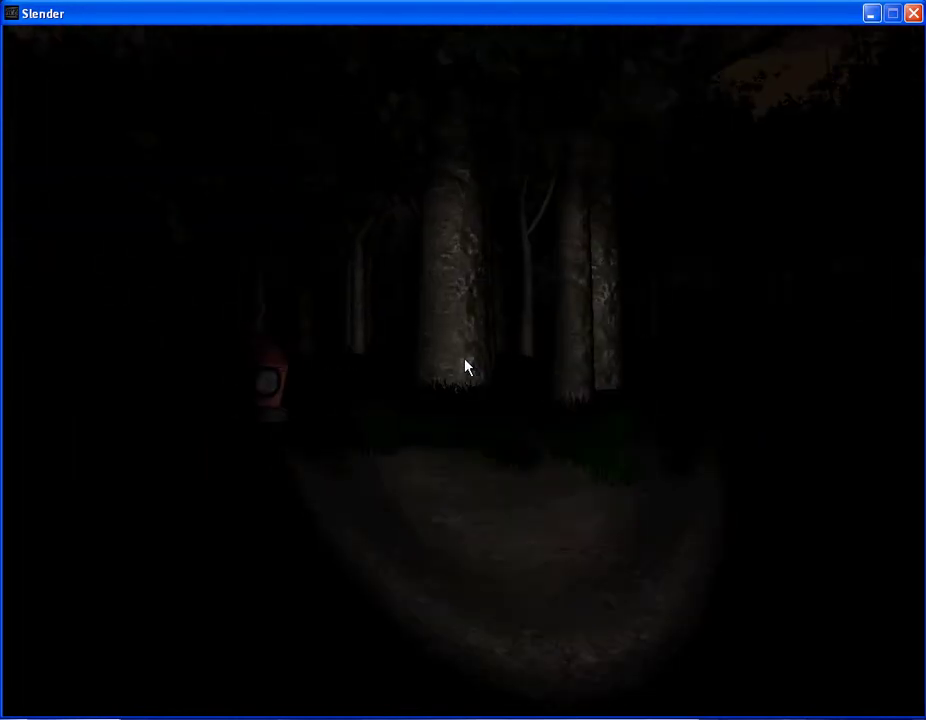
key("w")
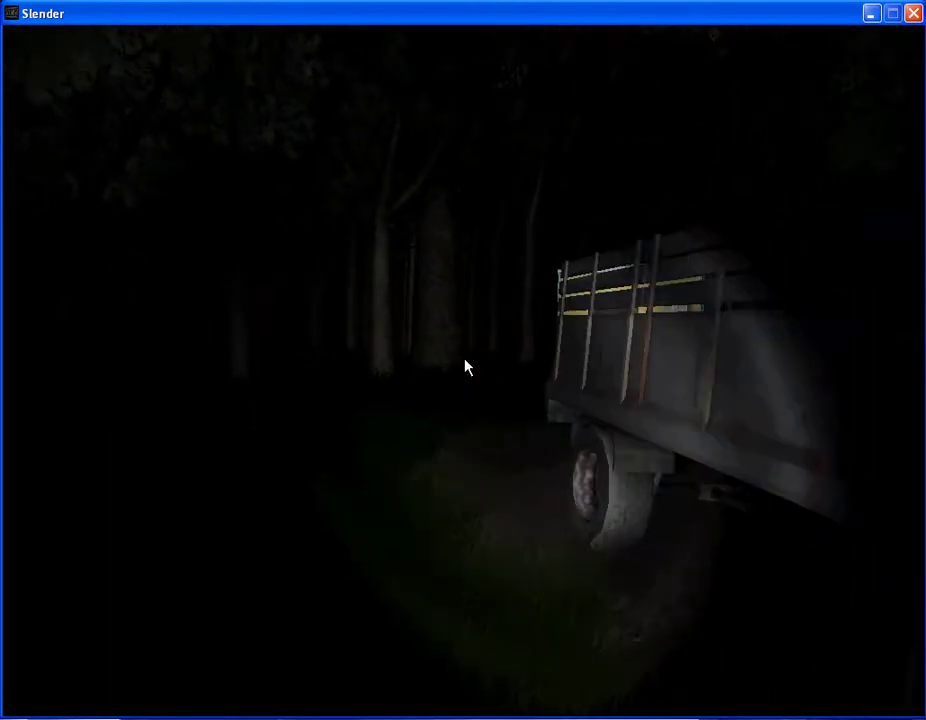
key("w")
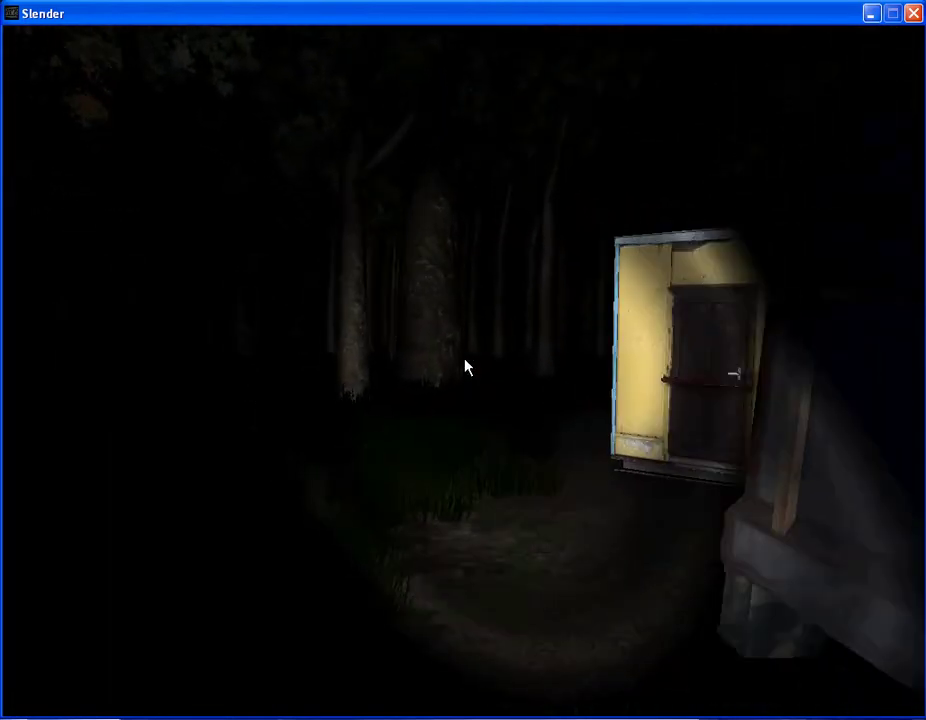
key("w")
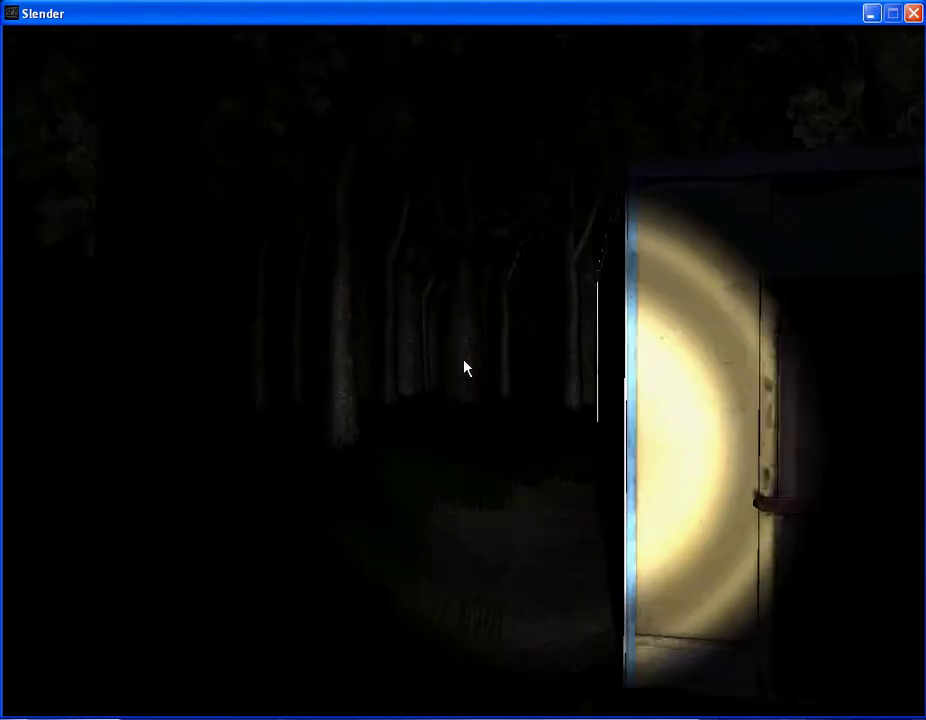
key("w")
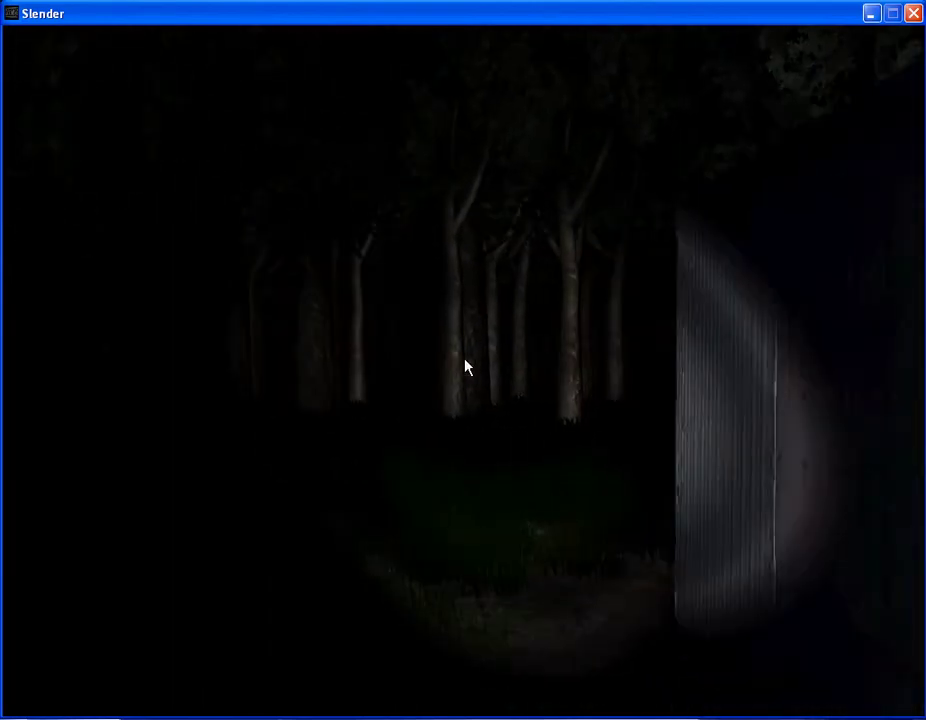
- Walk into the woods through the gap between the two large rocks and onward
key("w")
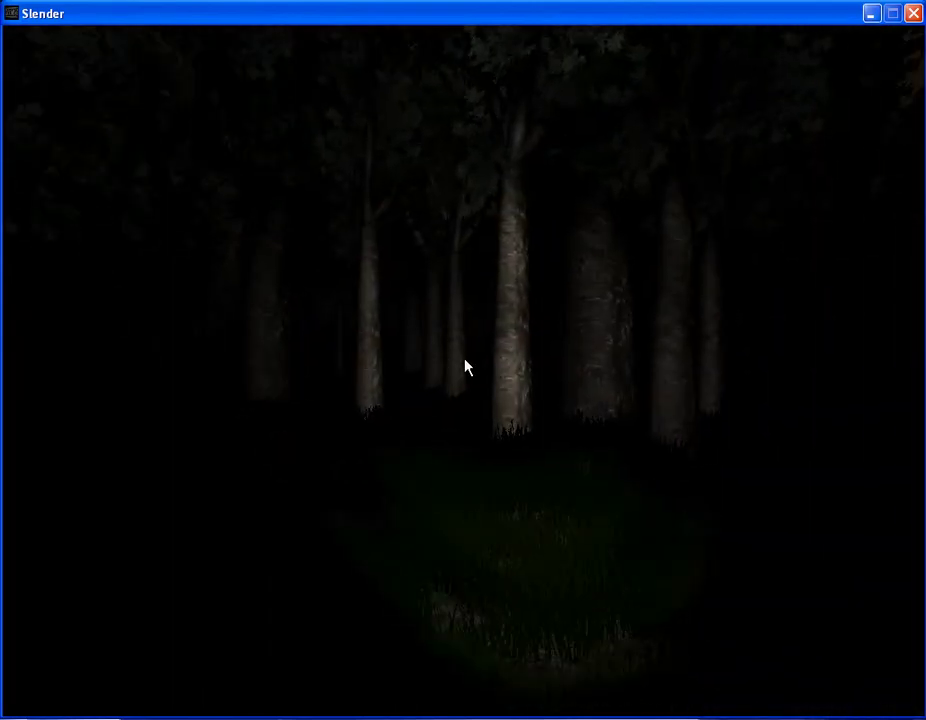
key("w")
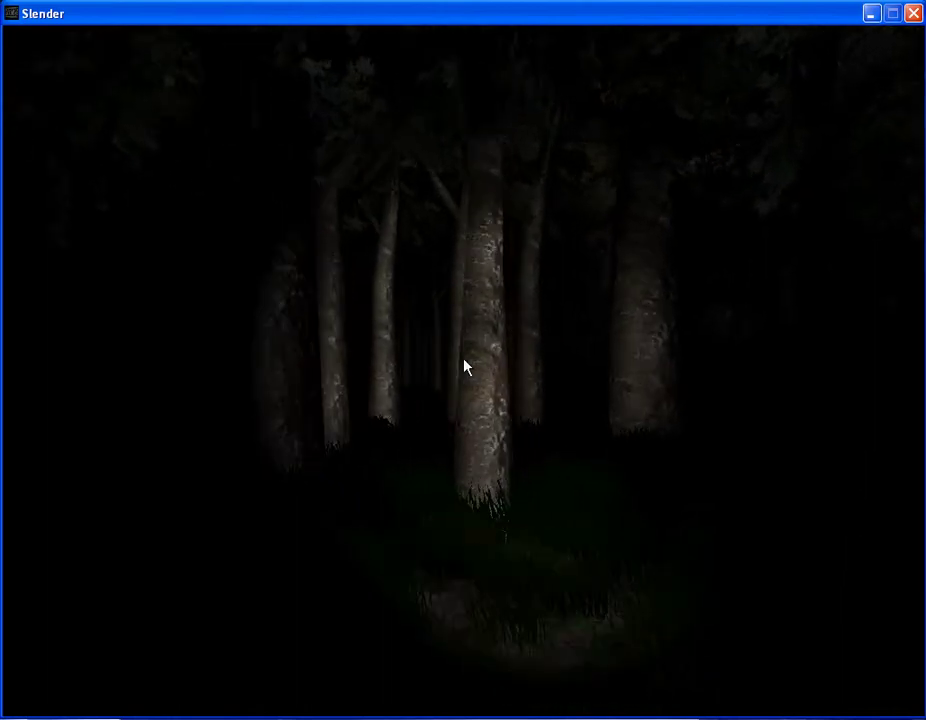
key("w")
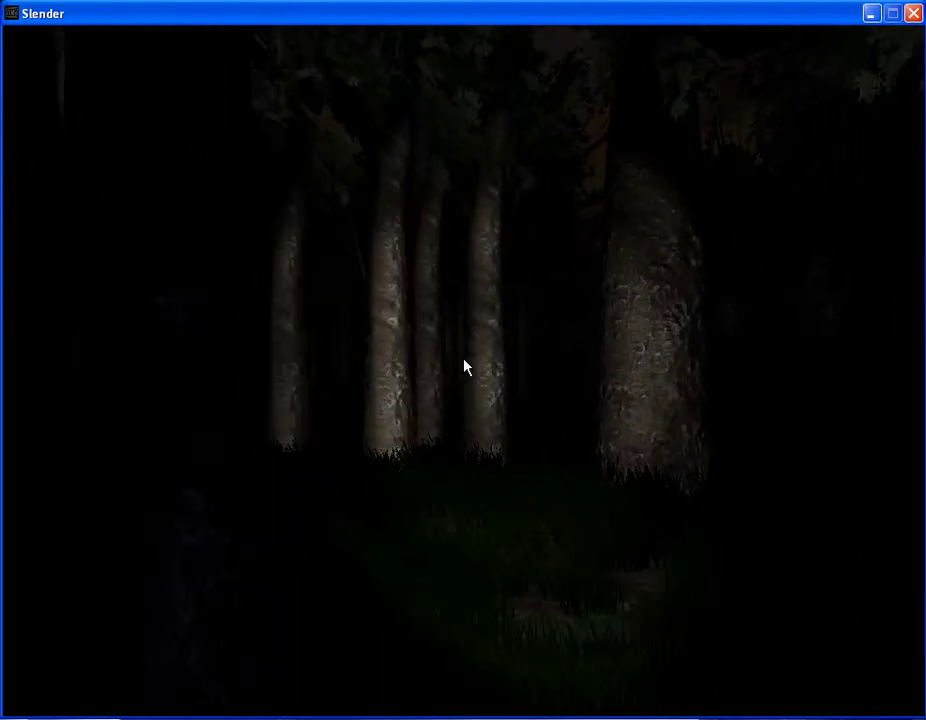
key("w")
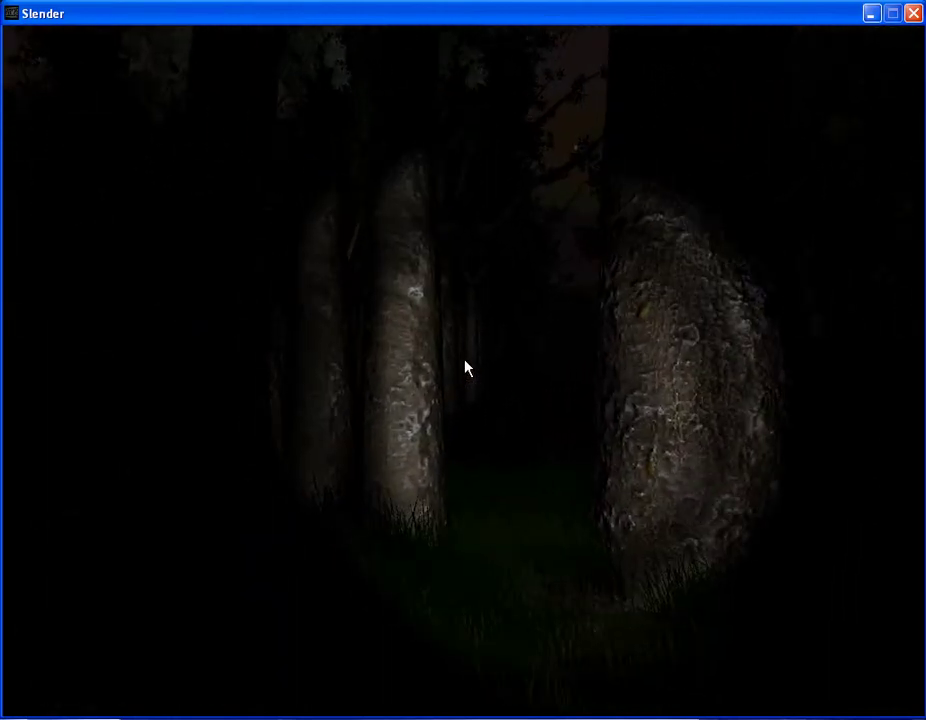
key("w")
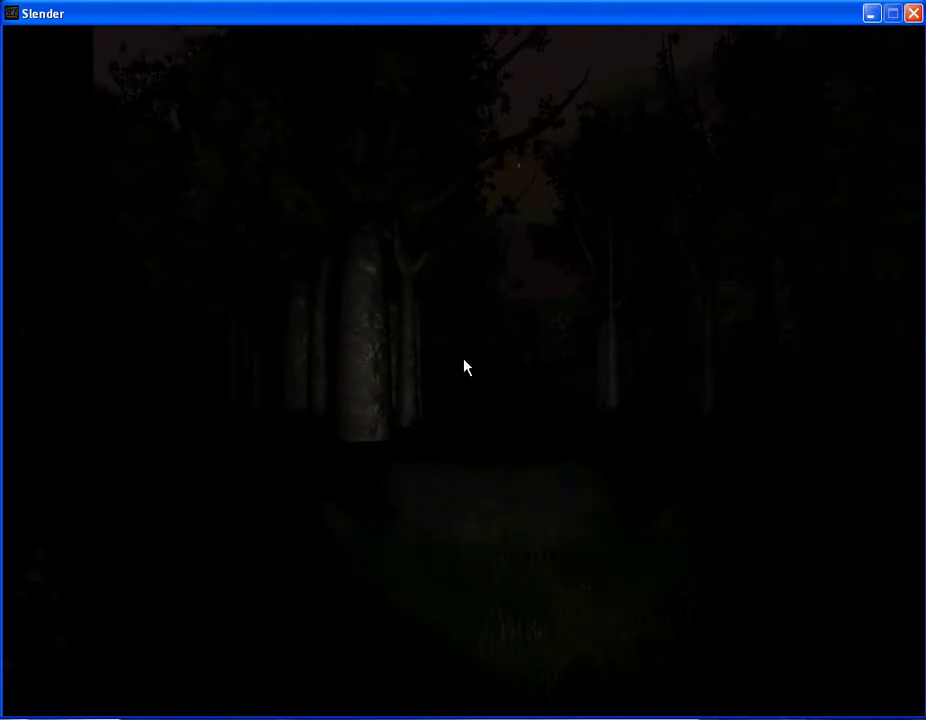
key("w")
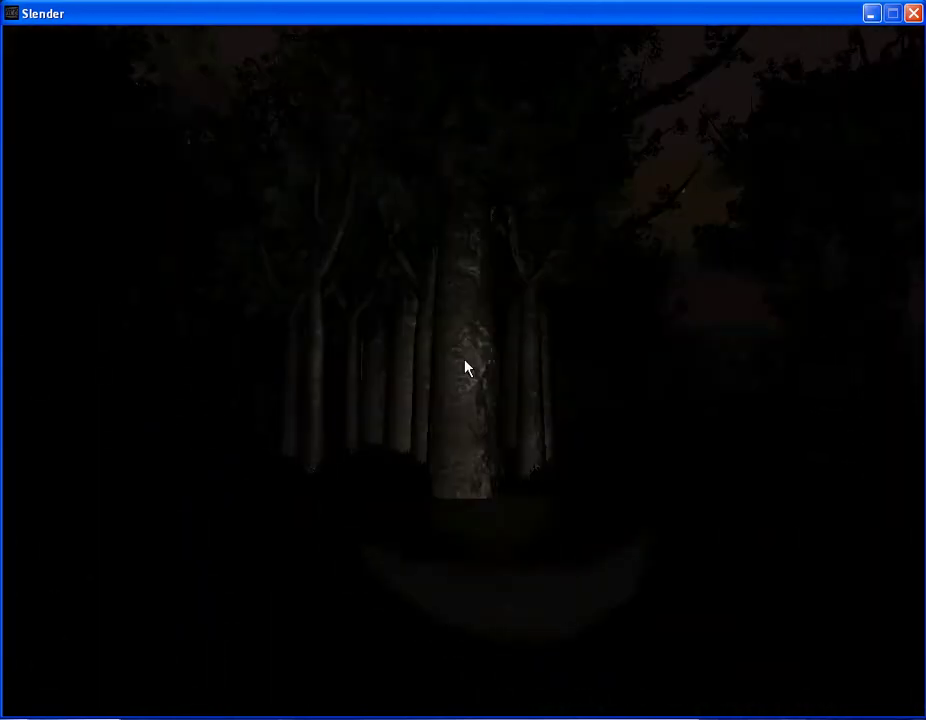
key("w")
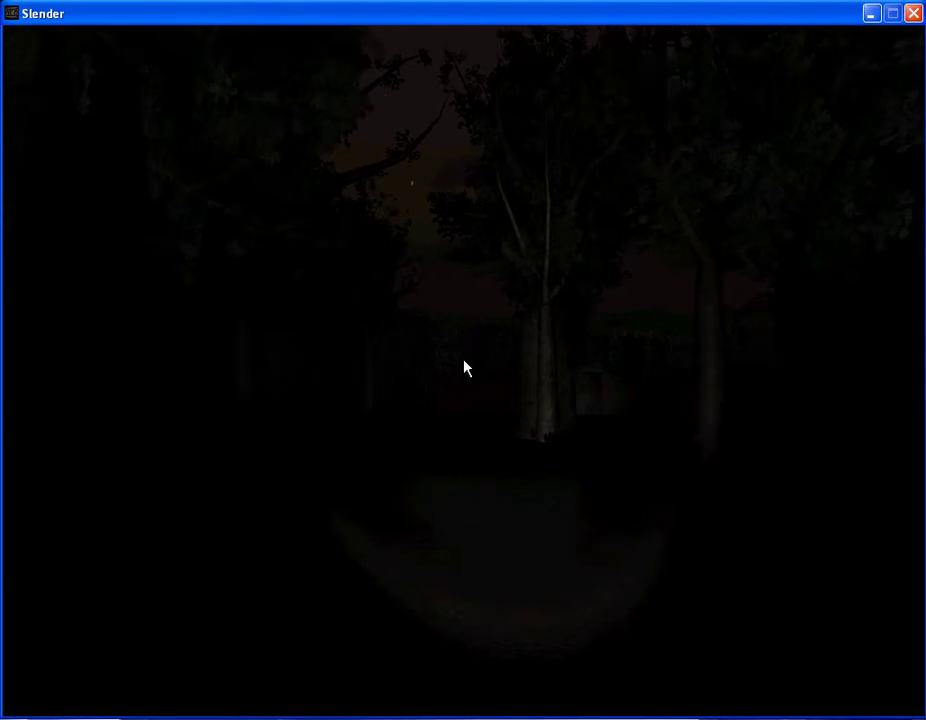
key("w")
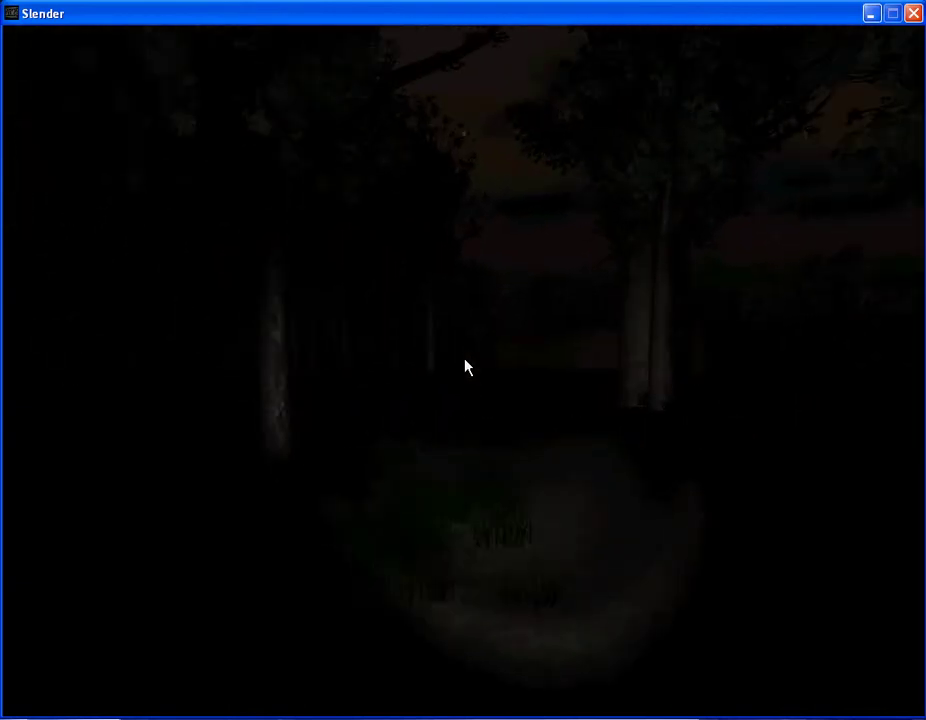
key("w")
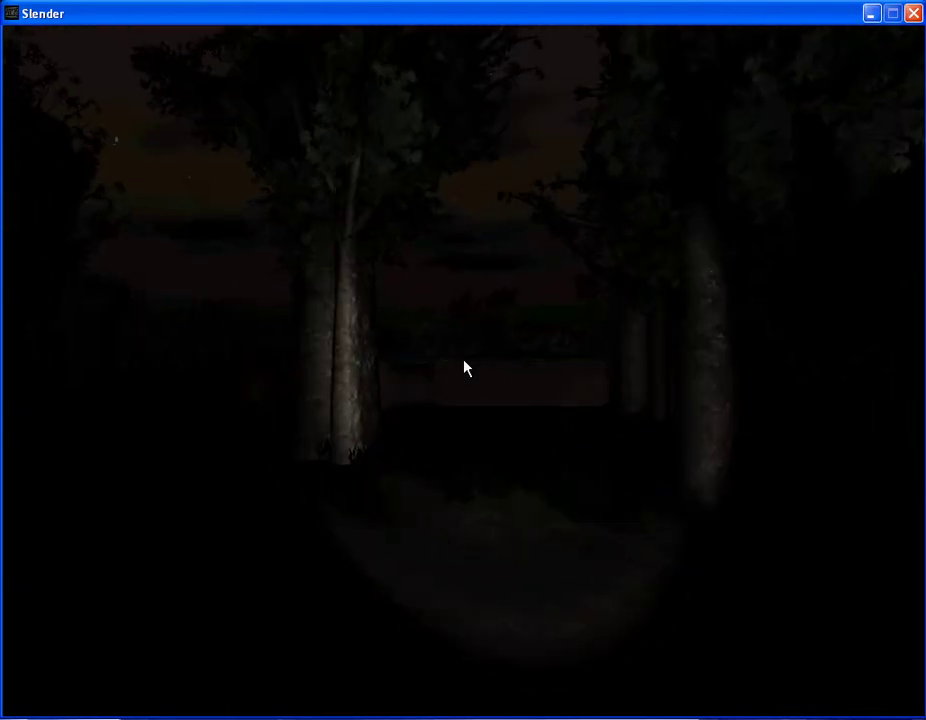